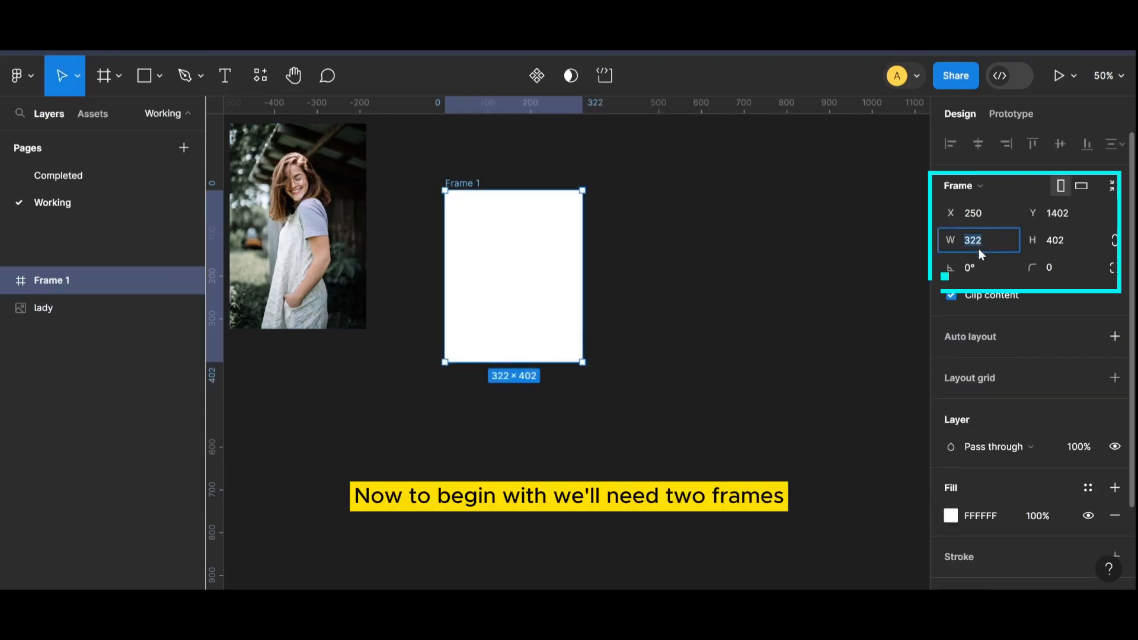
Set Frame 1 to 300 wide and 400 high with a corner radius of 16
{"action": "type", "text": "300"}
{"action": "left_click", "coordinate": [1057, 236]}
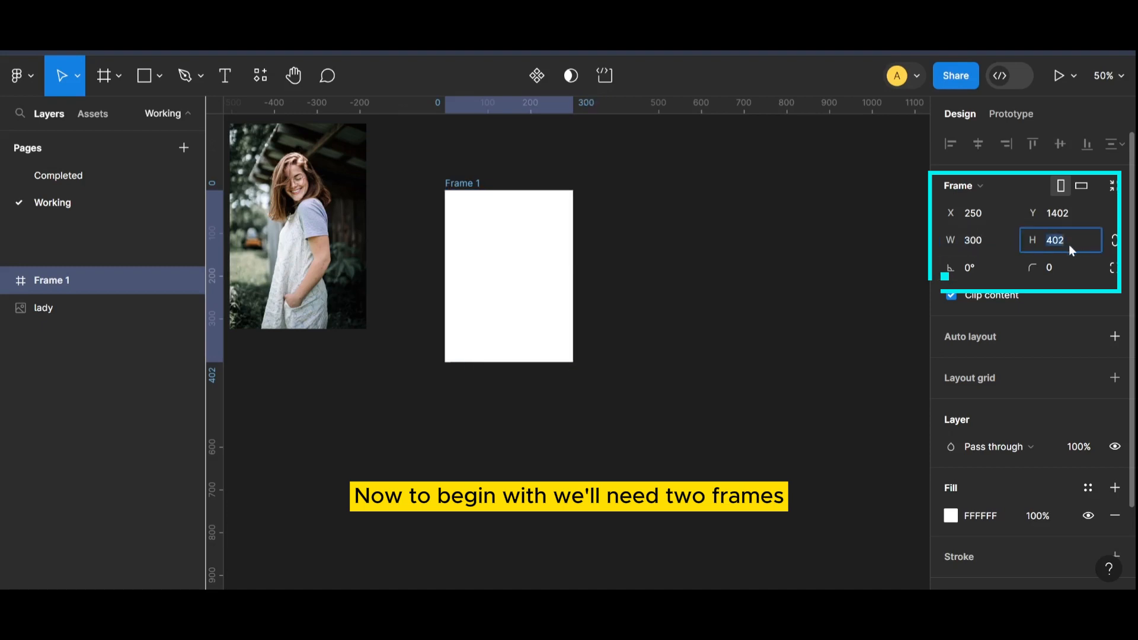
{"action": "type", "text": "400"}
{"action": "key", "text": "Return"}
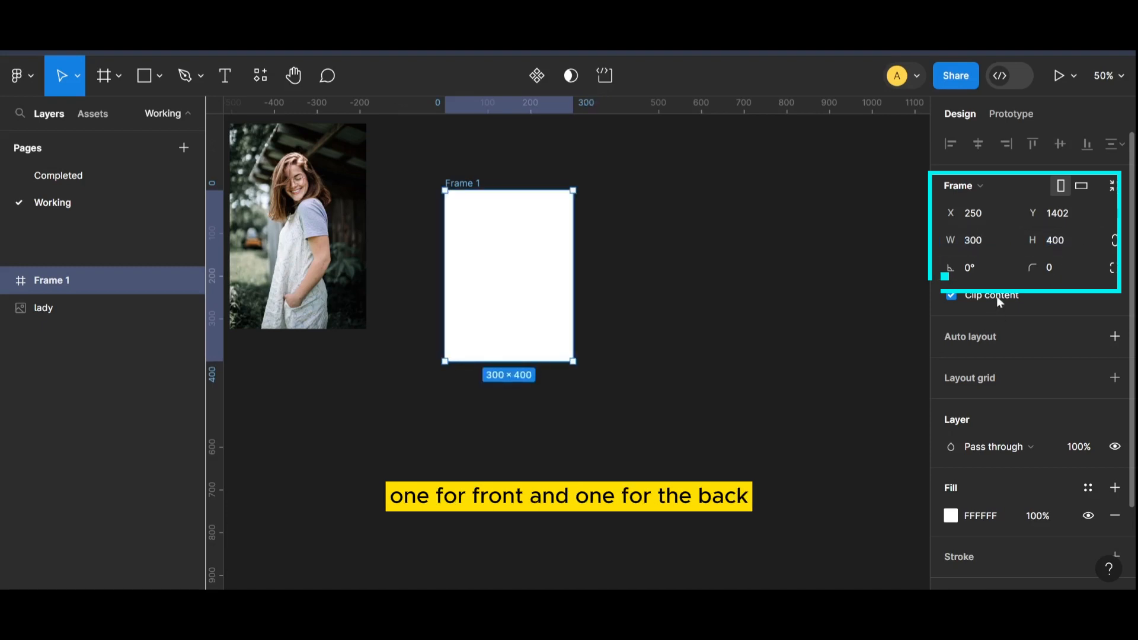
{"action": "left_click", "coordinate": [1053, 271]}
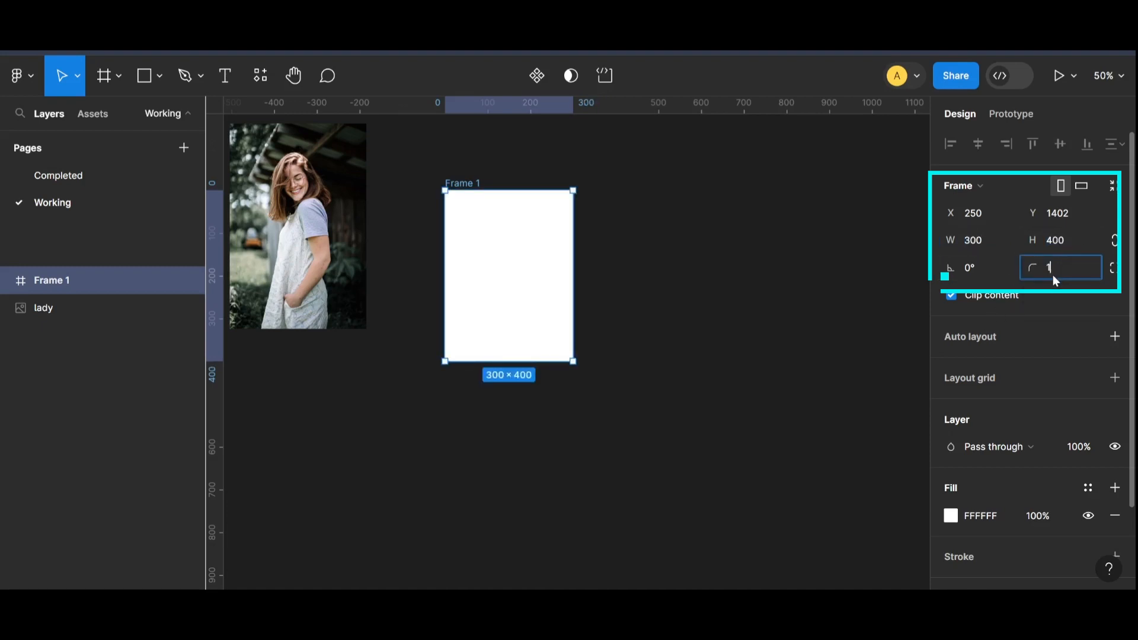
{"action": "type", "text": "16"}
{"action": "key", "text": "Return"}
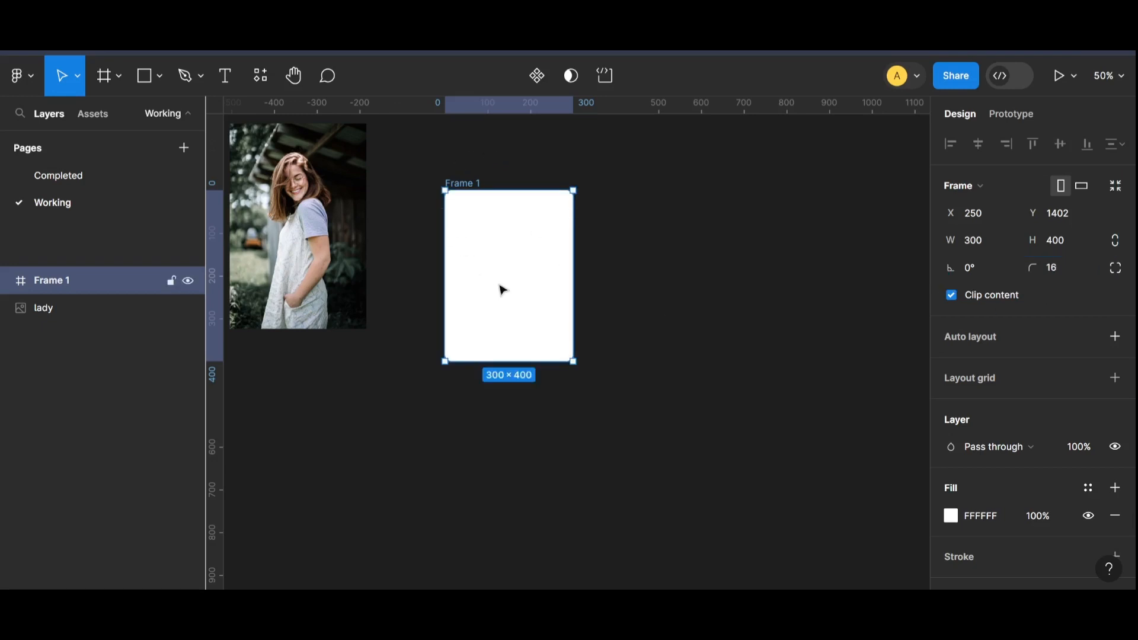
{"action": "left_click", "coordinate": [602, 424]}
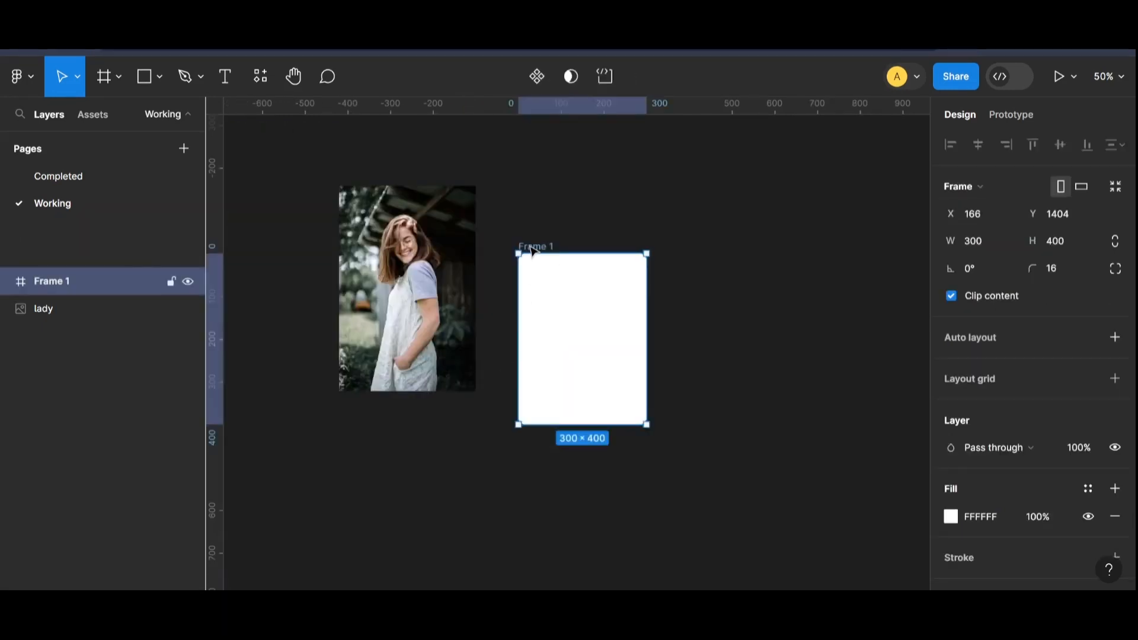
Duplicate the frame beside itself, naming the original FRONT and the copy BACK
{"action": "left_click_drag", "start_coordinate": [531, 248], "coordinate": [688, 247]}
{"action": "left_click", "coordinate": [536, 247]}
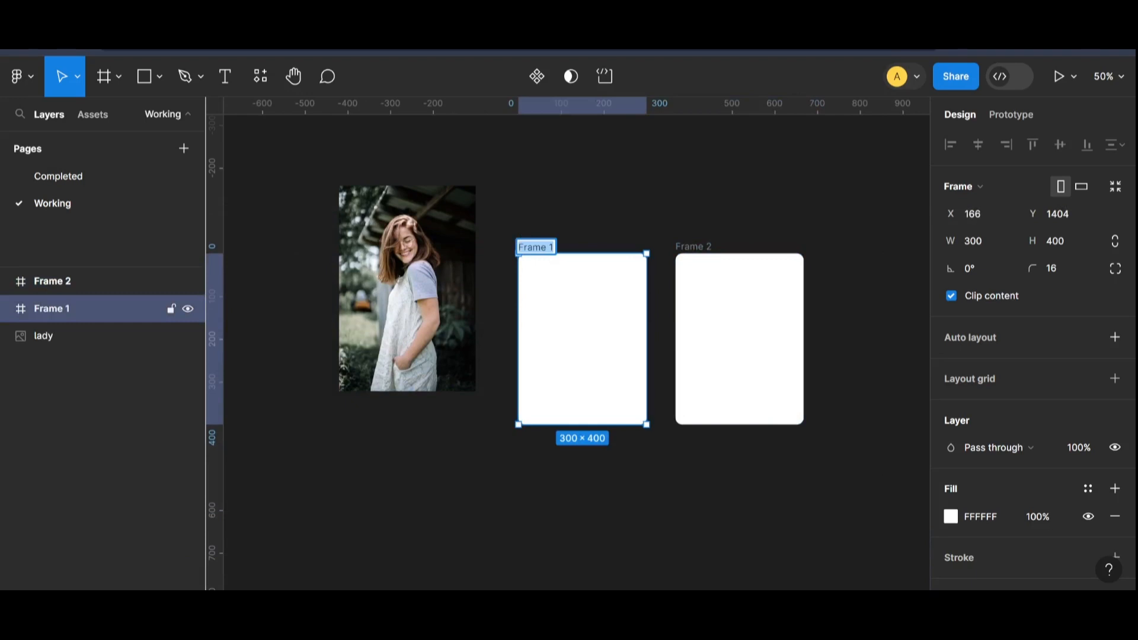
{"action": "type", "text": "FRONT"}
{"action": "double_click", "coordinate": [690, 246]}
{"action": "type", "text": "BAC"}
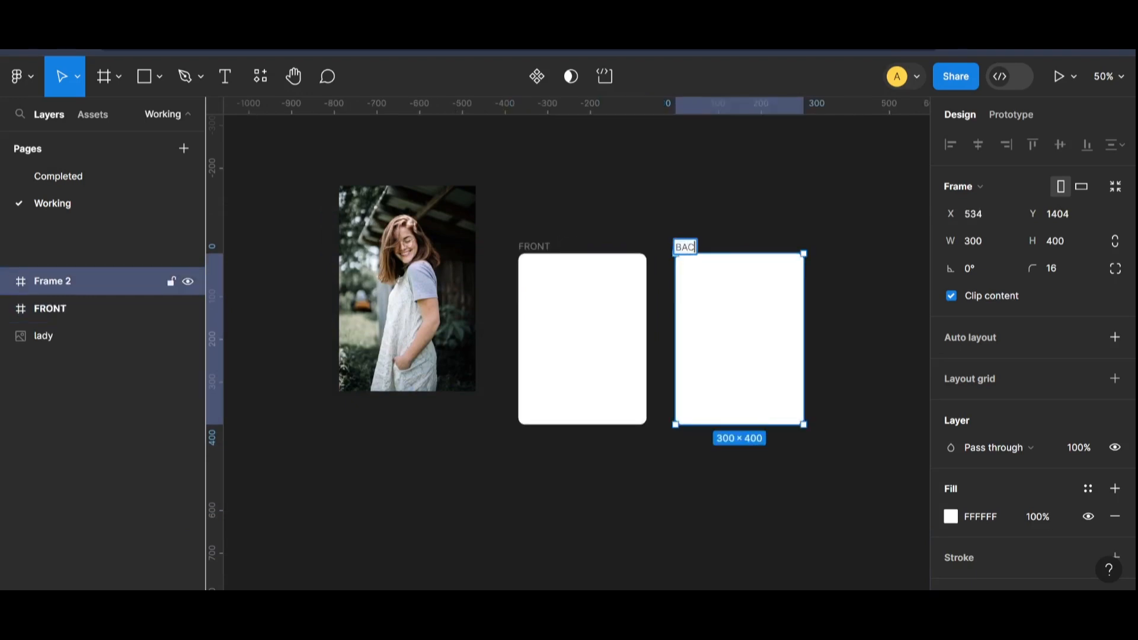
{"action": "type", "text": "K"}
{"action": "left_click", "coordinate": [690, 218]}
Place the lady image inside the FRONT frame so that it covers the whole frame
{"action": "key", "text": "ctrl+plus"}
{"action": "left_click_drag", "start_coordinate": [358, 230], "coordinate": [693, 340]}
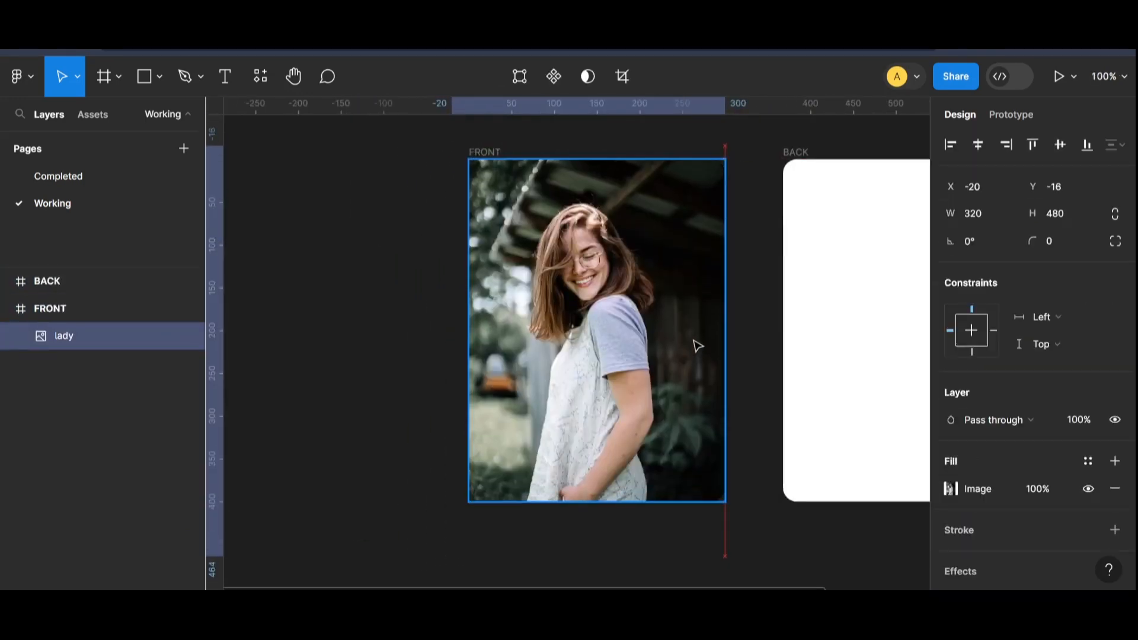
{"action": "left_click", "coordinate": [389, 326]}
{"action": "key", "text": "ctrl+minus"}
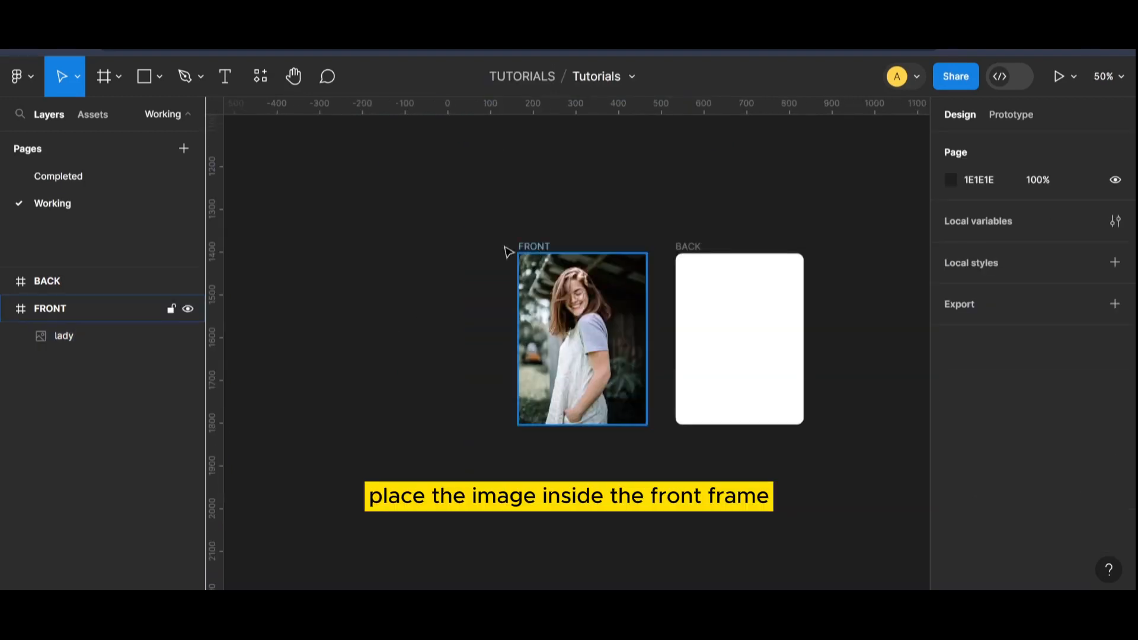
Move the FRONT and BACK frames to the left, leaving a wider gap between them
{"action": "left_click_drag", "start_coordinate": [546, 246], "coordinate": [436, 247]}
{"action": "left_click_drag", "start_coordinate": [696, 246], "coordinate": [435, 275]}
{"action": "left_click", "coordinate": [817, 251]}
{"action": "key", "text": "ctrl+plus"}
Add the text "Graphic Designer" near the top of the BACK frame and move it to X 24, Y 53
{"action": "left_click", "coordinate": [288, 77]}
{"action": "left_click", "coordinate": [235, 79]}
{"action": "left_click", "coordinate": [545, 229]}
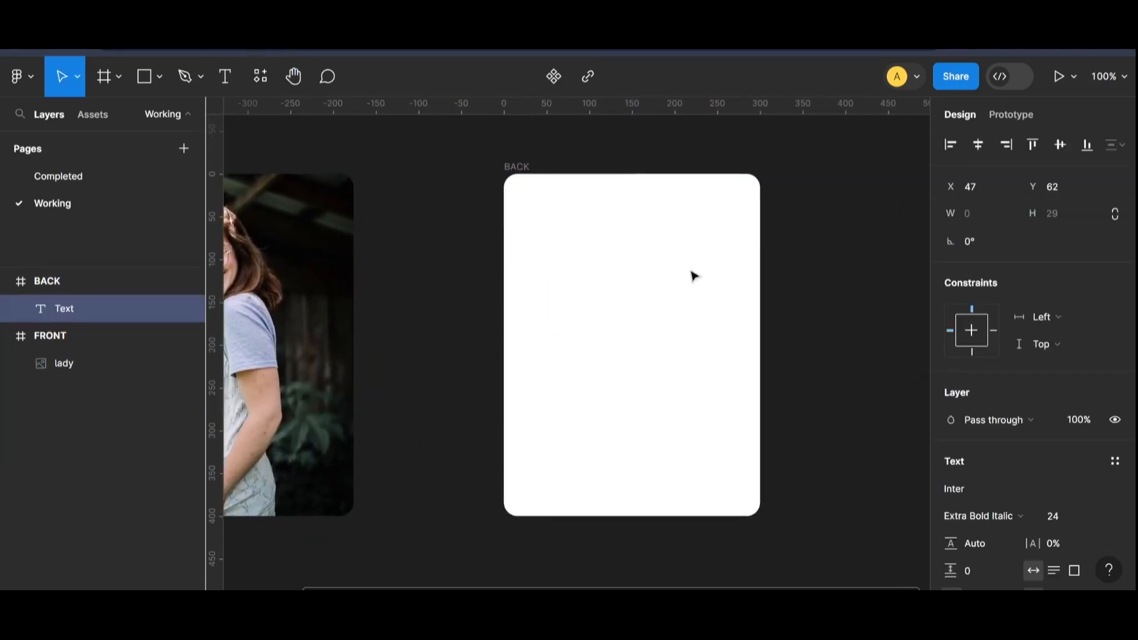
{"action": "type", "text": "Grap"}
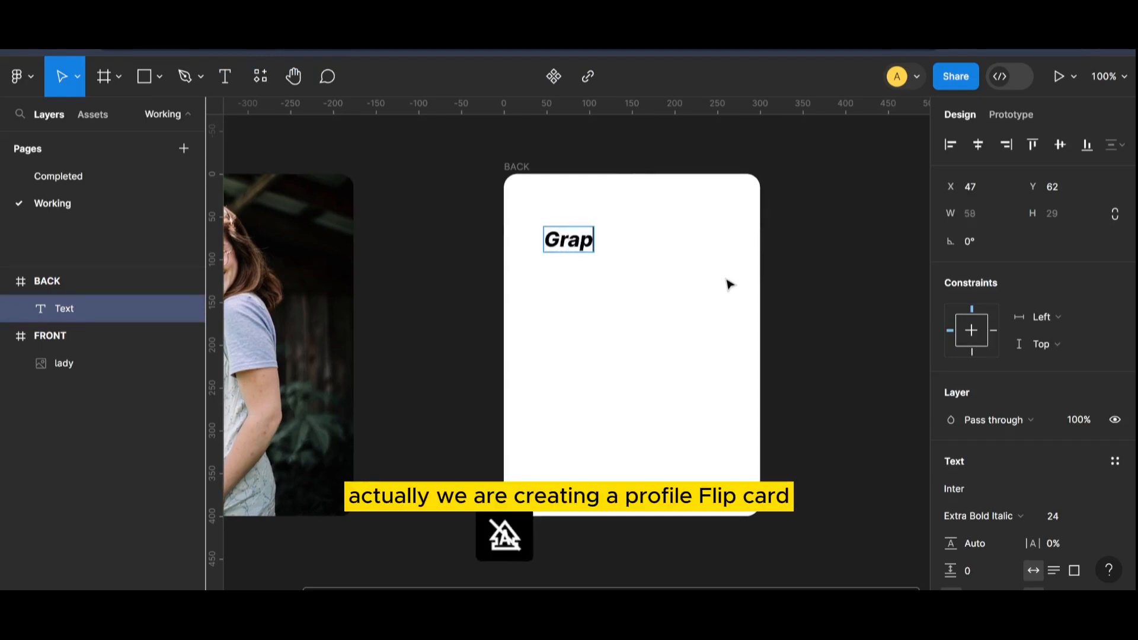
{"action": "type", "text": "hic Designer"}
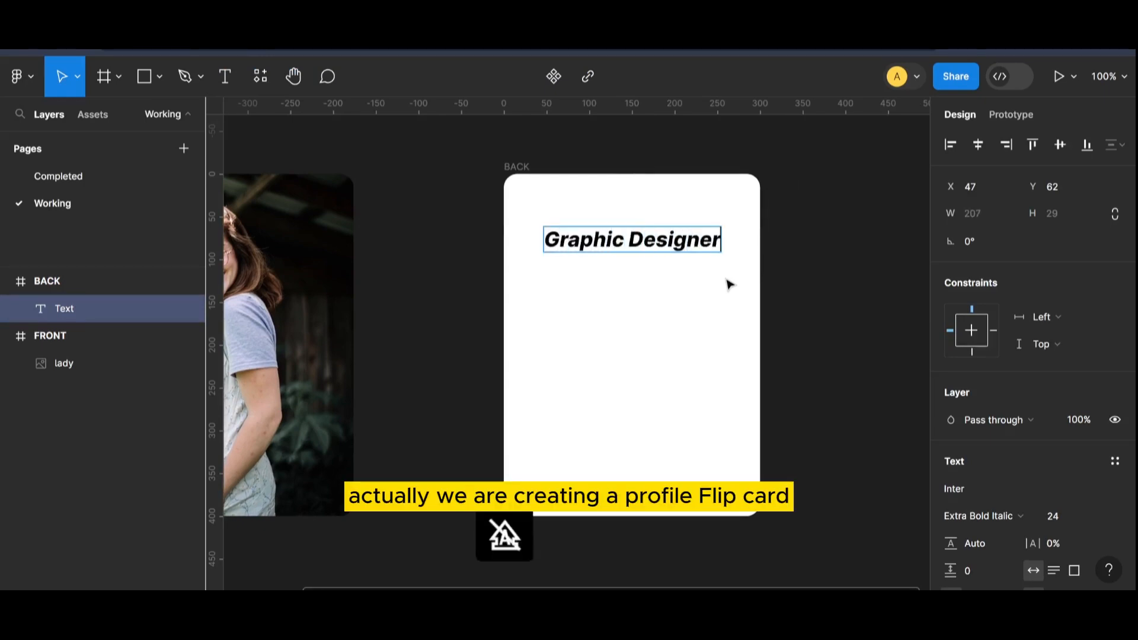
{"action": "key", "text": "Escape"}
{"action": "scroll", "coordinate": [1009, 267], "scroll_direction": "down", "scroll_amount": 5}
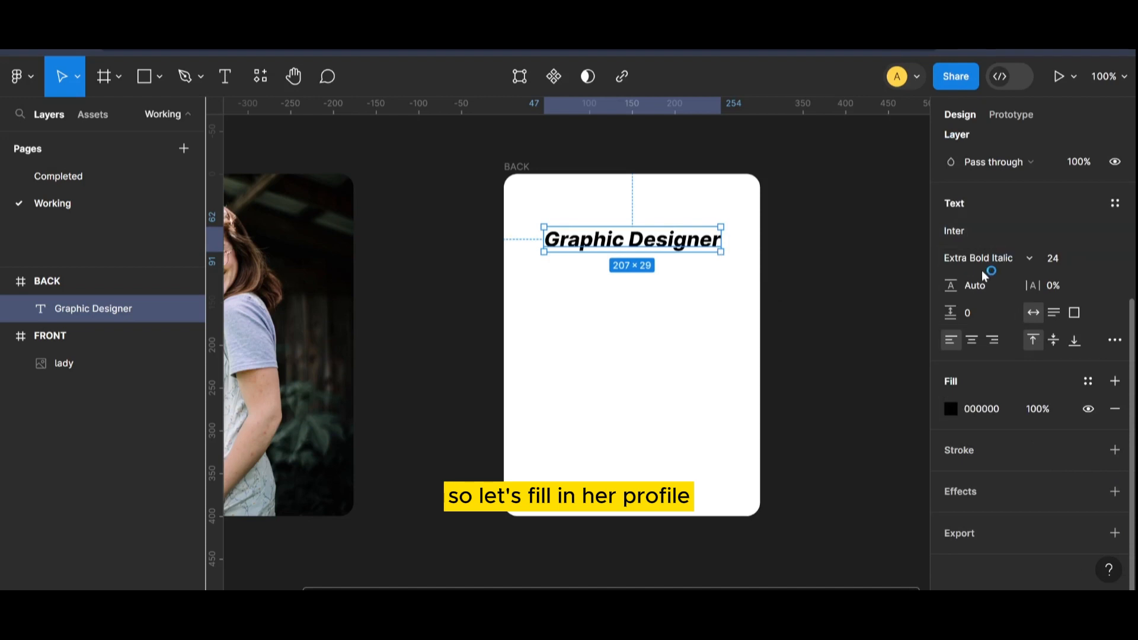
{"action": "mouse_move", "coordinate": [646, 250]}
{"action": "left_mouse_down"}
{"action": "mouse_move", "coordinate": [622, 223]}
{"action": "mouse_move", "coordinate": [628, 237]}
{"action": "left_mouse_up"}
{"action": "left_click", "coordinate": [805, 266]}
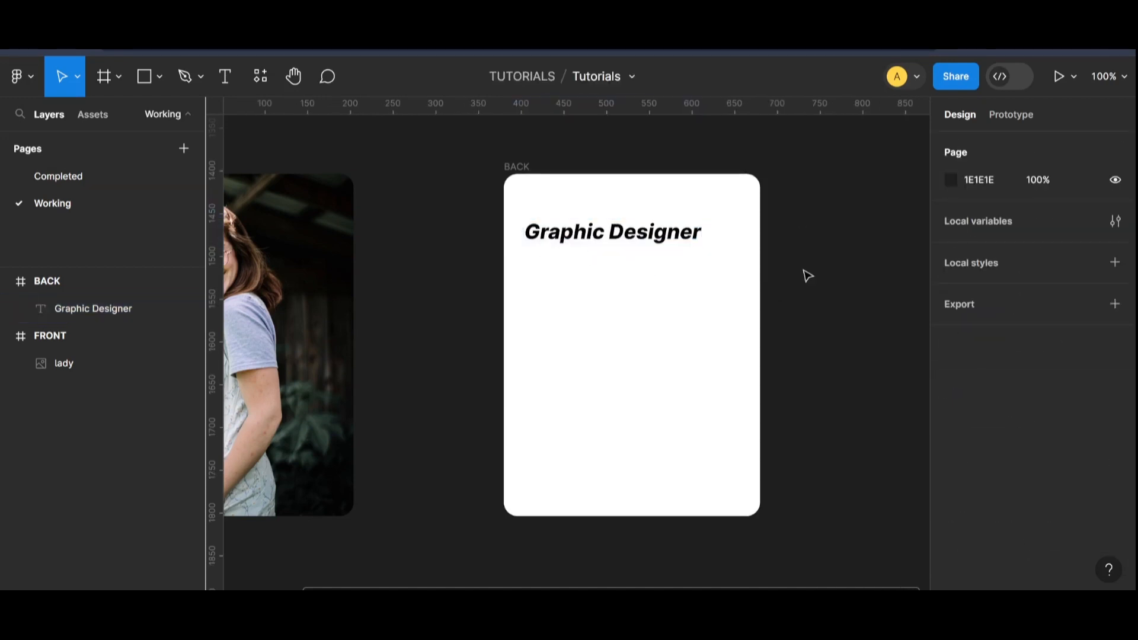
Set the BACK frame's fill to a very light grey
{"action": "left_click", "coordinate": [591, 234]}
{"action": "key", "text": "Escape"}
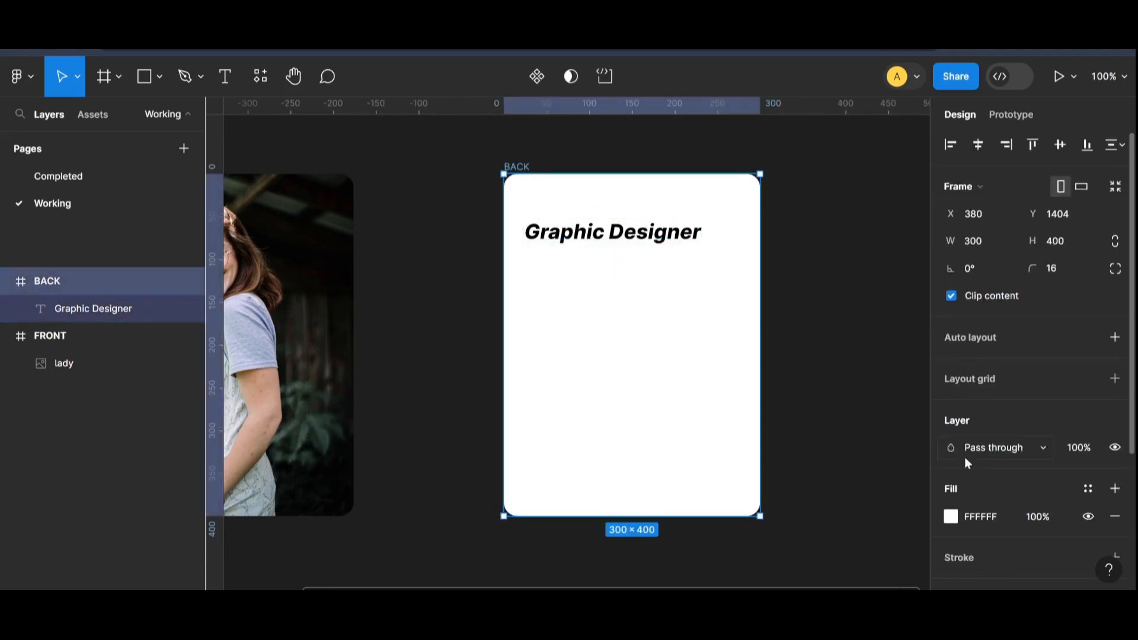
{"action": "left_click", "coordinate": [950, 516]}
{"action": "mouse_move", "coordinate": [747, 188]}
{"action": "left_mouse_down"}
{"action": "mouse_move", "coordinate": [730, 194]}
{"action": "mouse_move", "coordinate": [725, 181]}
{"action": "mouse_move", "coordinate": [721, 205]}
{"action": "mouse_move", "coordinate": [727, 183]}
{"action": "left_mouse_up"}
{"action": "left_click", "coordinate": [471, 248]}
Duplicate the Graphic Designer text directly below the original and nudge the copy up by 10
{"action": "left_click_drag", "start_coordinate": [640, 235], "coordinate": [646, 290]}
{"action": "double_click", "coordinate": [646, 290]}
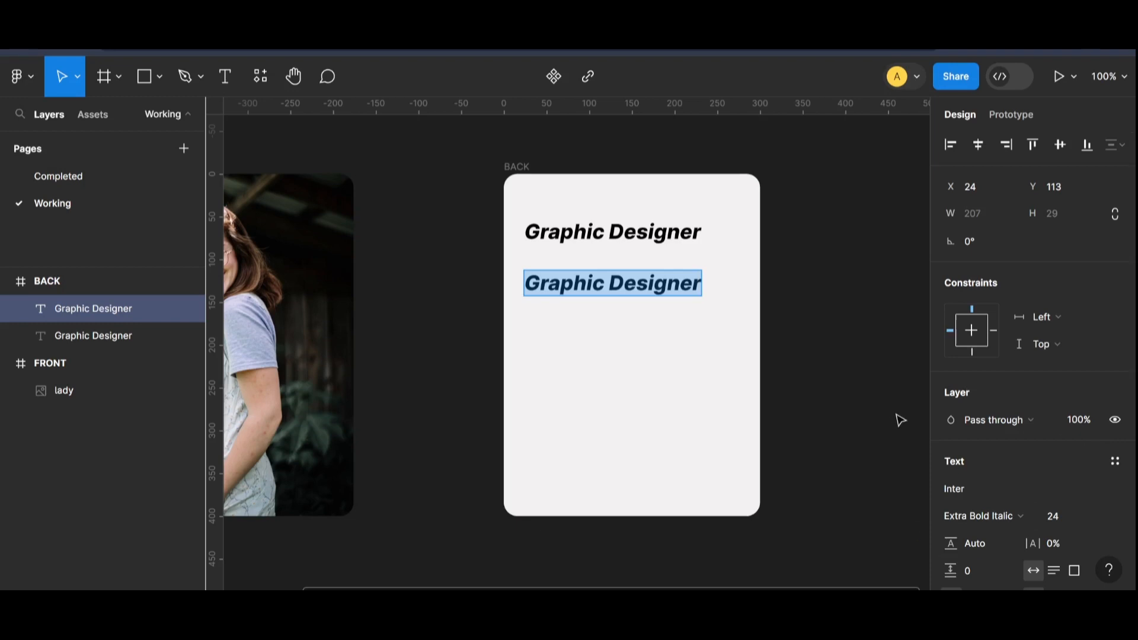
{"action": "key", "text": "Escape"}
{"action": "key", "text": "shift+Up"}
Replace the upper Graphic Designer text with the person's full name in capitals
{"action": "double_click", "coordinate": [610, 233]}
{"action": "key", "text": "Caps_Lock"}
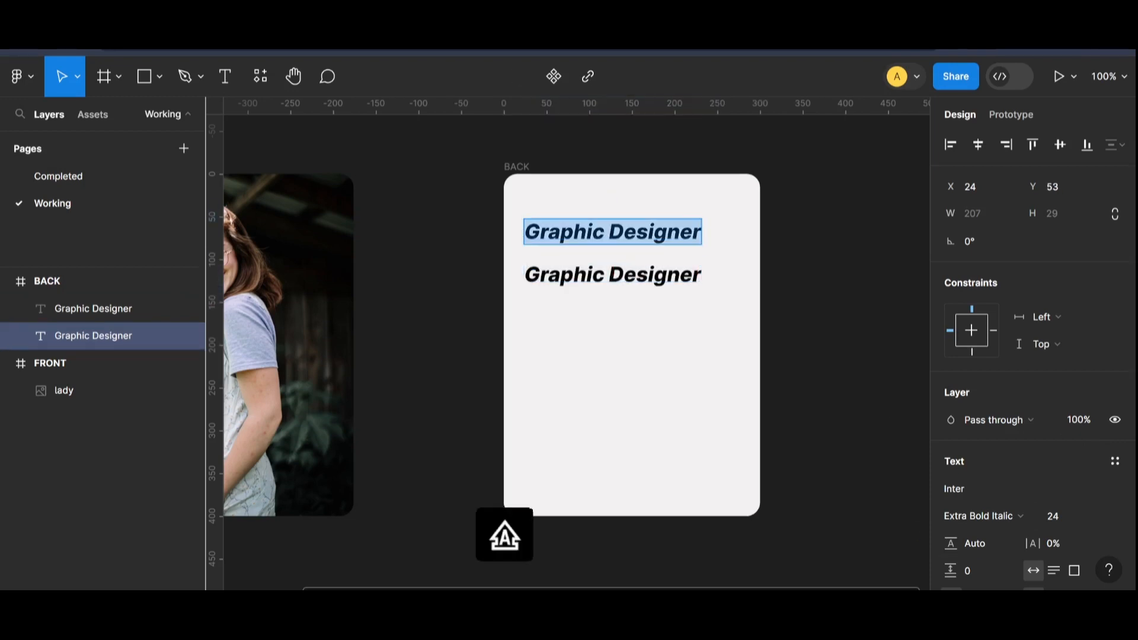
{"action": "type", "text": "ROSE"}
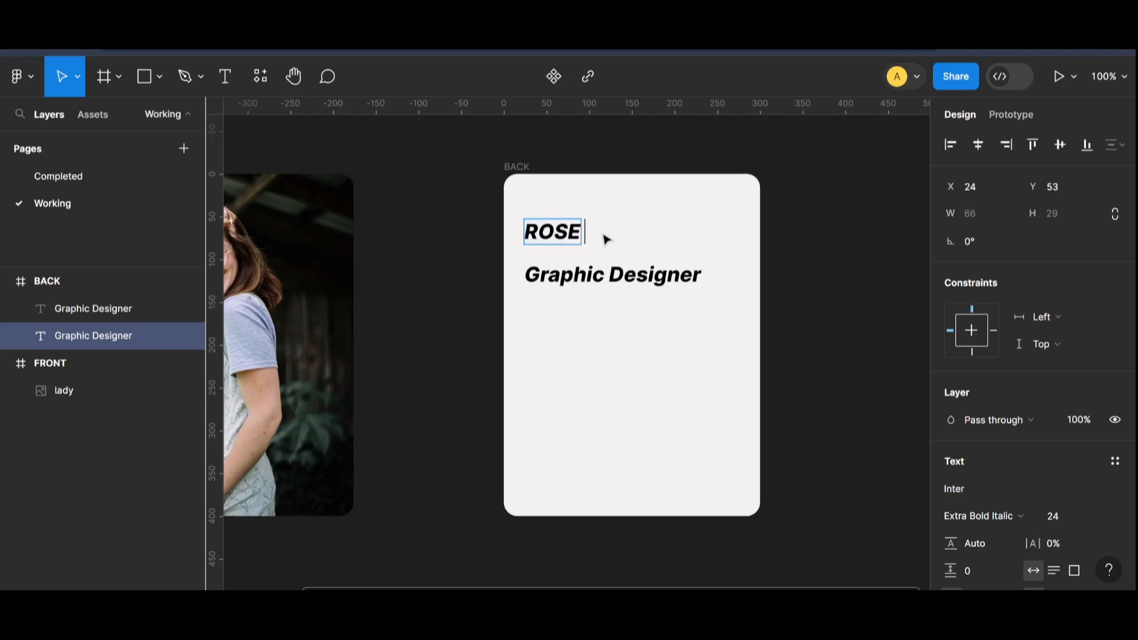
{"action": "type", "text": " JHONSON"}
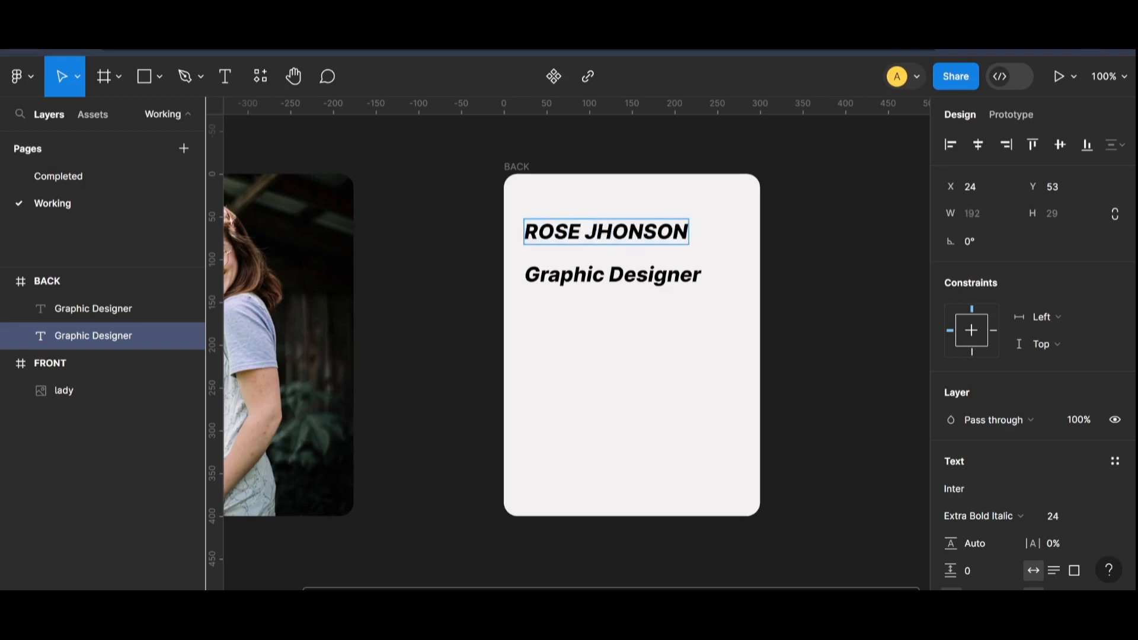
{"action": "left_click", "coordinate": [818, 210]}
Set the Graphic Designer text to size 16 in Semi Bold Italic
{"action": "double_click", "coordinate": [657, 275]}
{"action": "scroll", "coordinate": [1115, 426], "scroll_direction": "down", "scroll_amount": 1}
{"action": "left_click", "coordinate": [1069, 443]}
{"action": "type", "text": "18"}
{"action": "key", "text": "Return"}
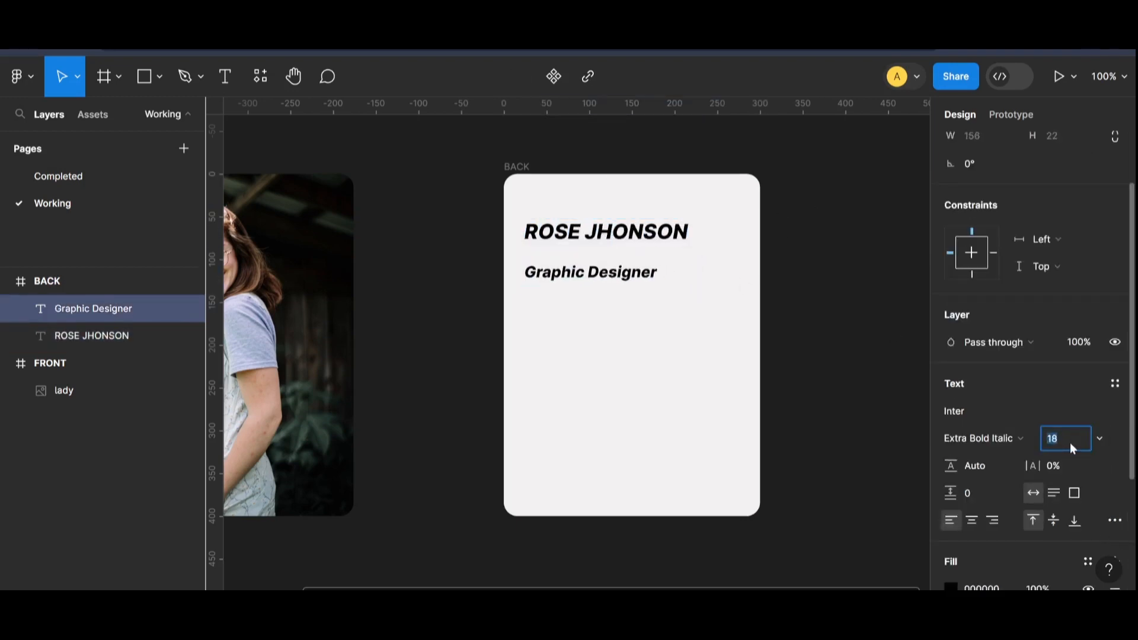
{"action": "left_click", "coordinate": [1012, 439]}
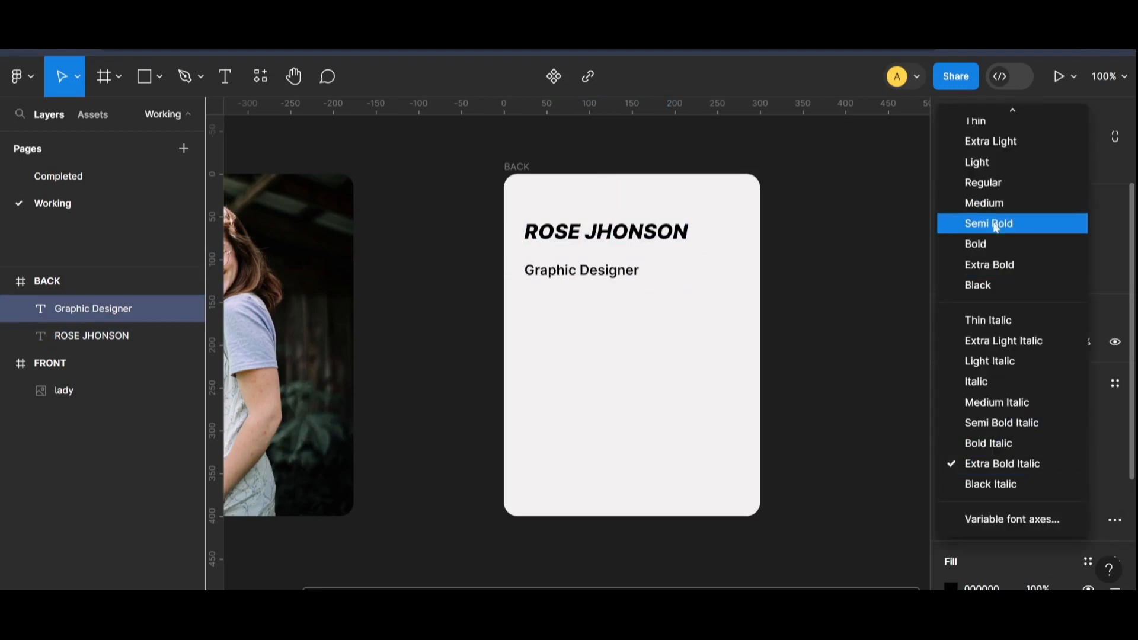
{"action": "left_click", "coordinate": [1001, 422]}
{"action": "key", "text": "Escape"}
Move the name text up to Y 47 and place the Graphic Designer text closely beneath it at Y 85
{"action": "left_click_drag", "start_coordinate": [587, 277], "coordinate": [586, 264]}
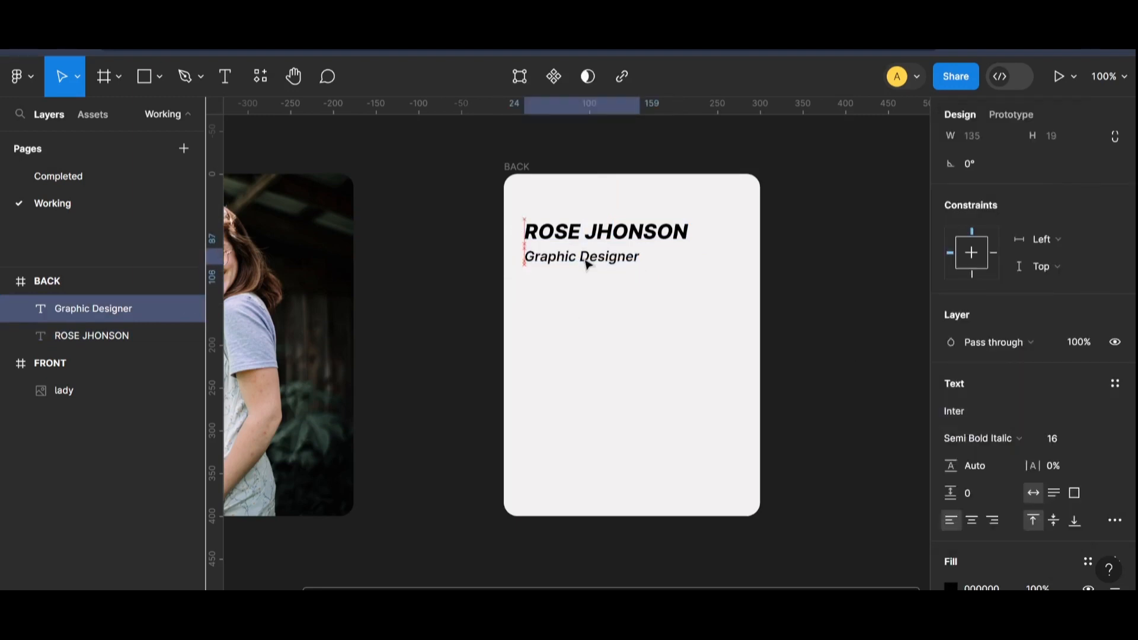
{"action": "left_click", "coordinate": [813, 248]}
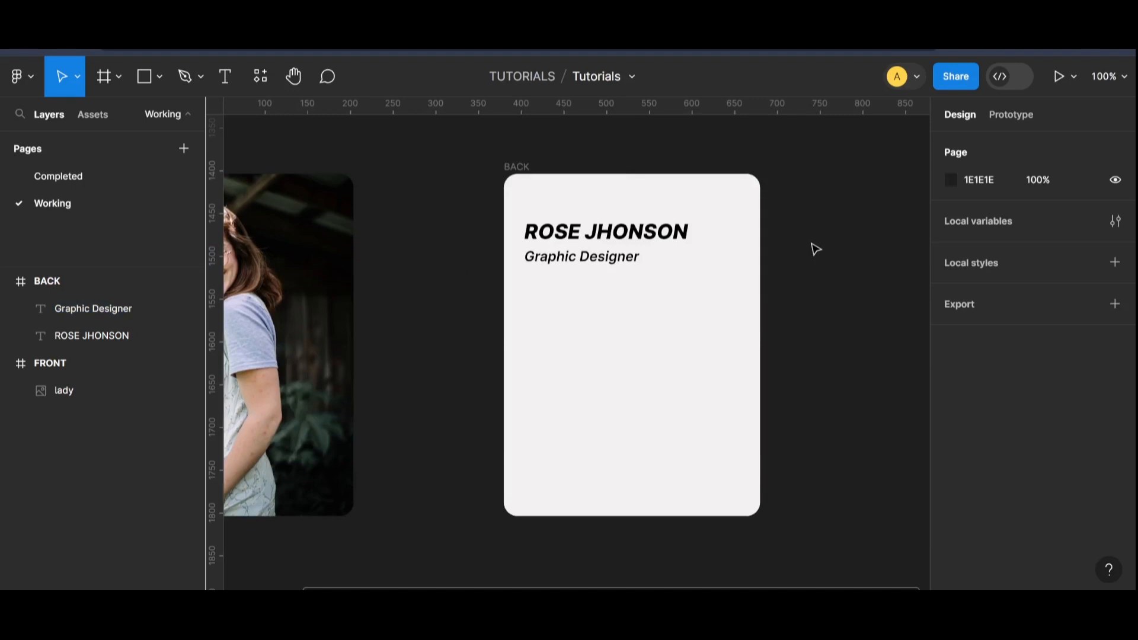
{"action": "left_click_drag", "start_coordinate": [602, 264], "coordinate": [602, 272]}
{"action": "left_click_drag", "start_coordinate": [637, 237], "coordinate": [641, 232]}
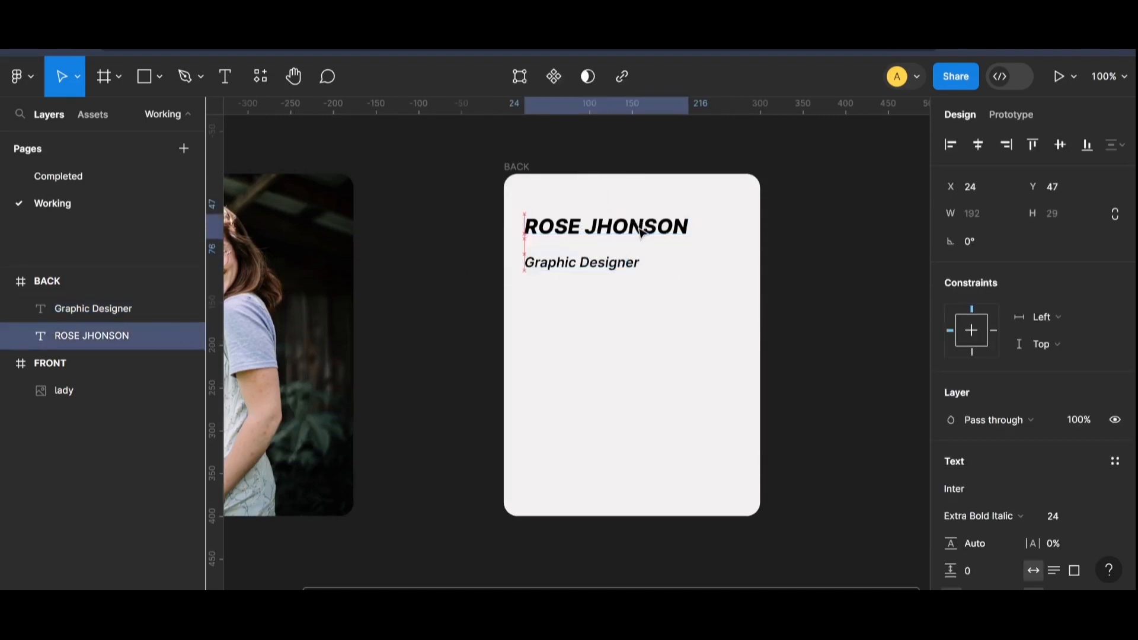
{"action": "left_click_drag", "start_coordinate": [598, 269], "coordinate": [598, 261]}
{"action": "left_click", "coordinate": [821, 249]}
{"action": "key", "text": "ctrl+minus"}
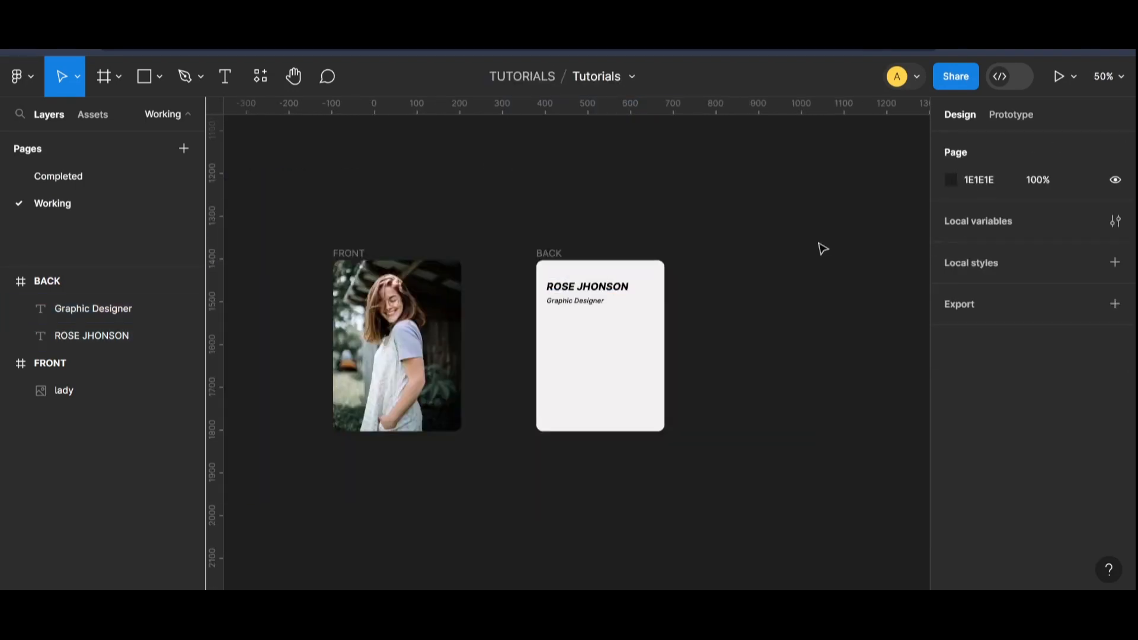
Duplicate the Graphic Designer text down to Y 132 and replace the copy's text with "Hey!"
{"action": "key", "text": "ctrl+plus"}
{"action": "left_click", "coordinate": [608, 258]}
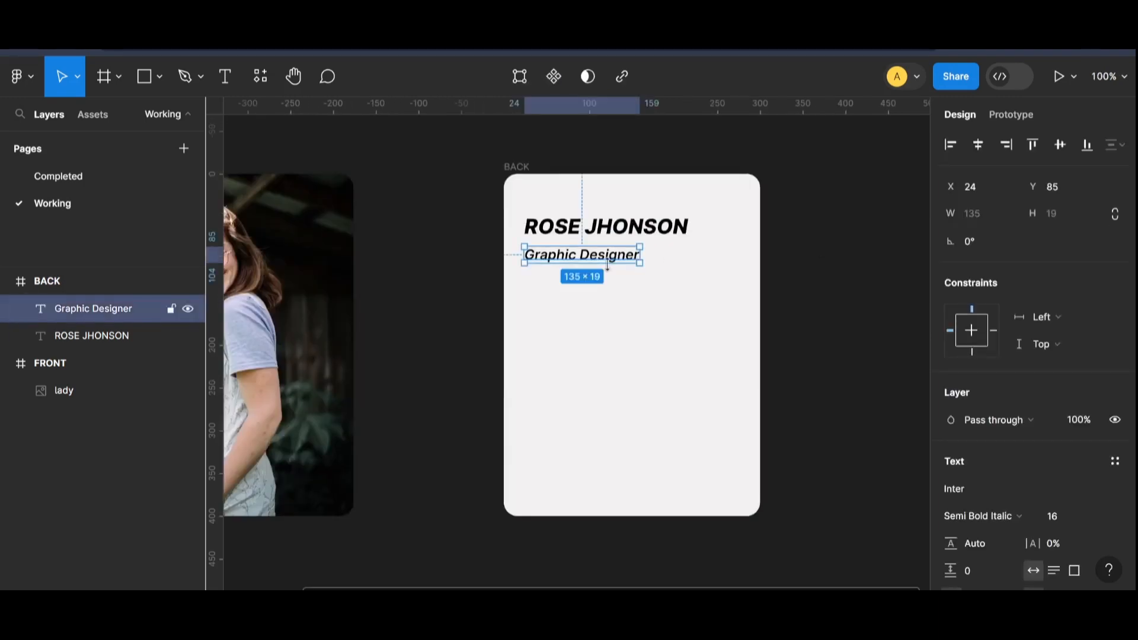
{"action": "left_click_drag", "start_coordinate": [612, 259], "coordinate": [613, 300]}
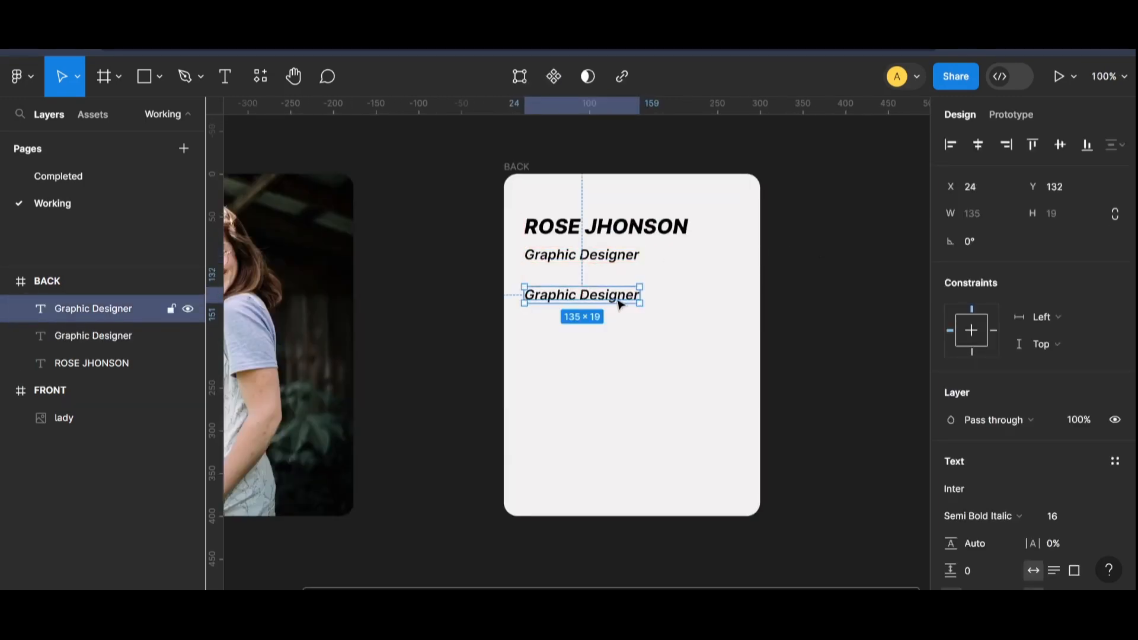
{"action": "double_click", "coordinate": [618, 302]}
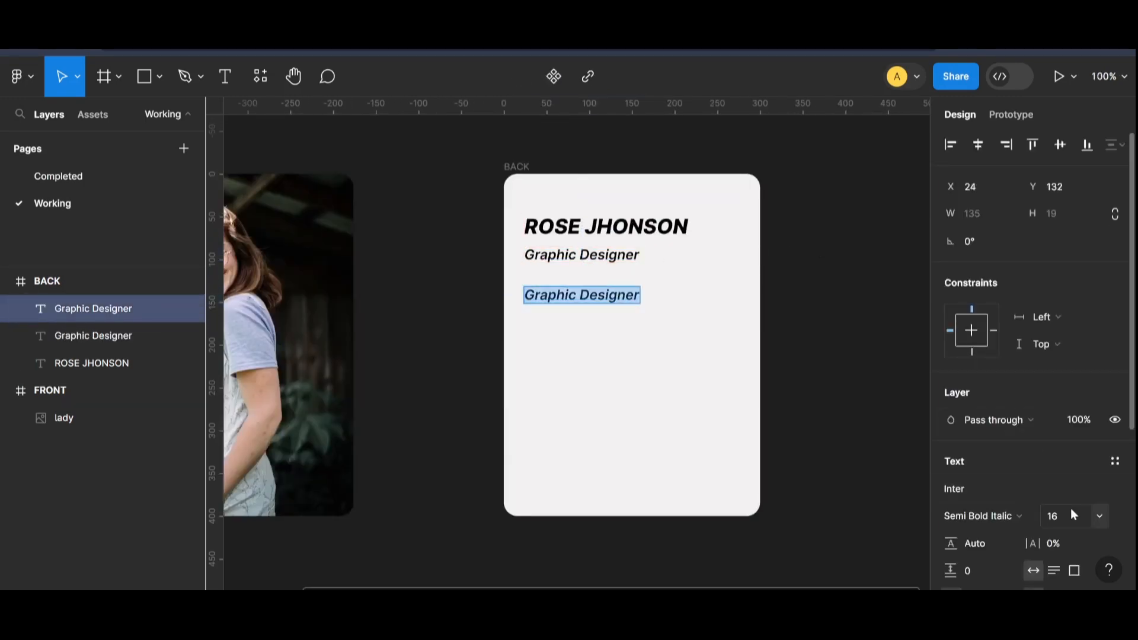
{"action": "type", "text": "HE"}
{"action": "key", "text": "BackSpace"}
{"action": "type", "text": "ey!"}
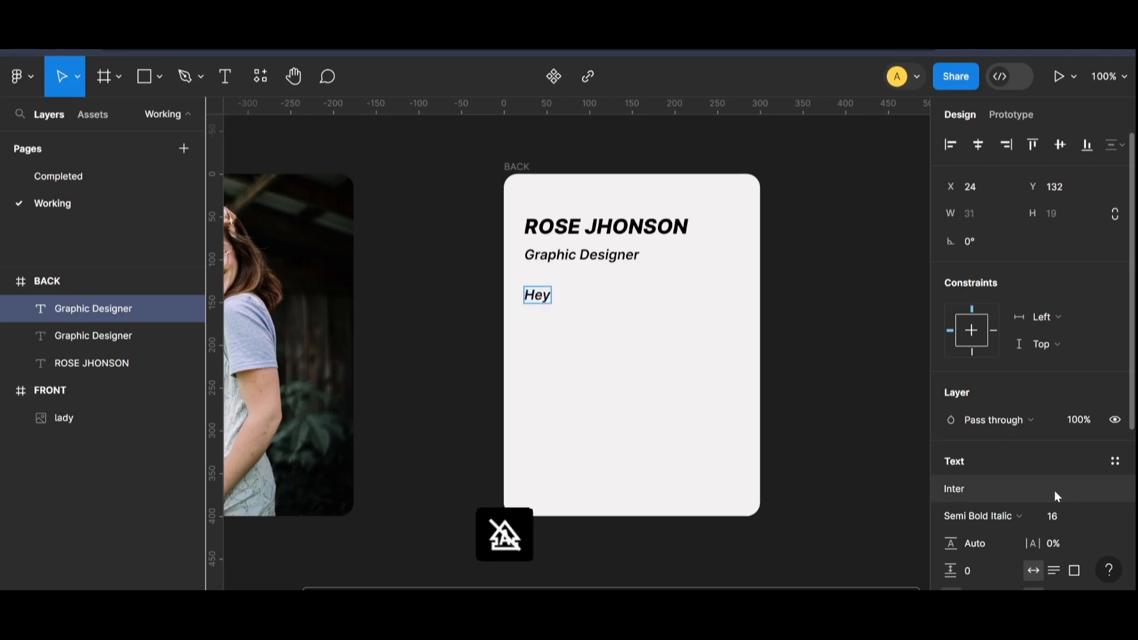
{"action": "key", "text": "Return"}
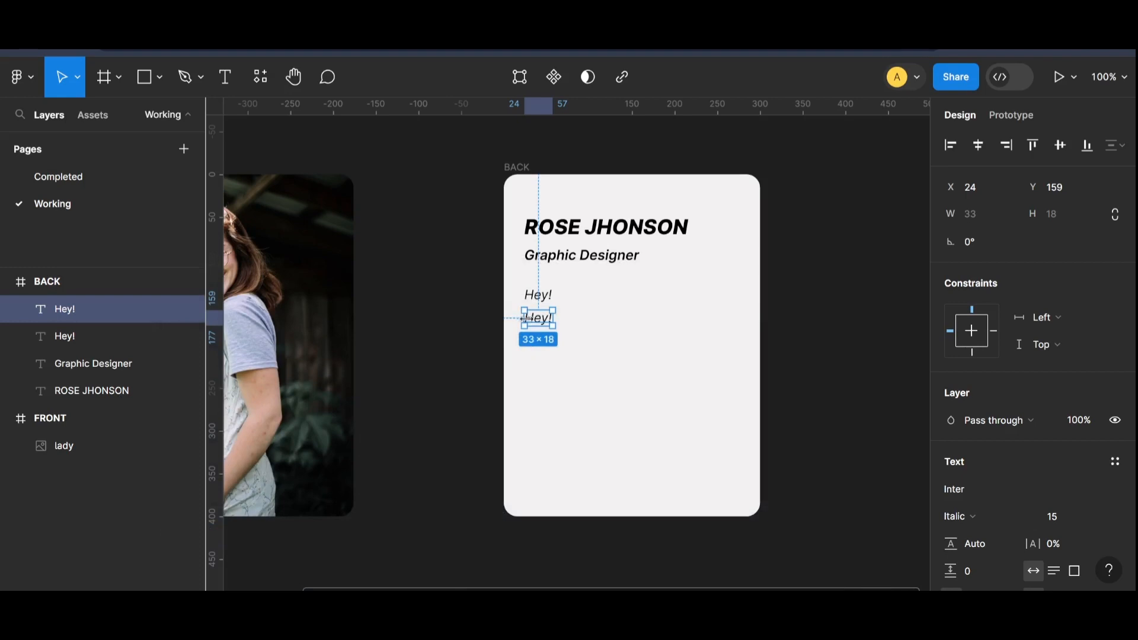
Replace the lower "Hey!" text with an introduction stating the person's first name and ending with "am working as a"
{"action": "double_click", "coordinate": [538, 324]}
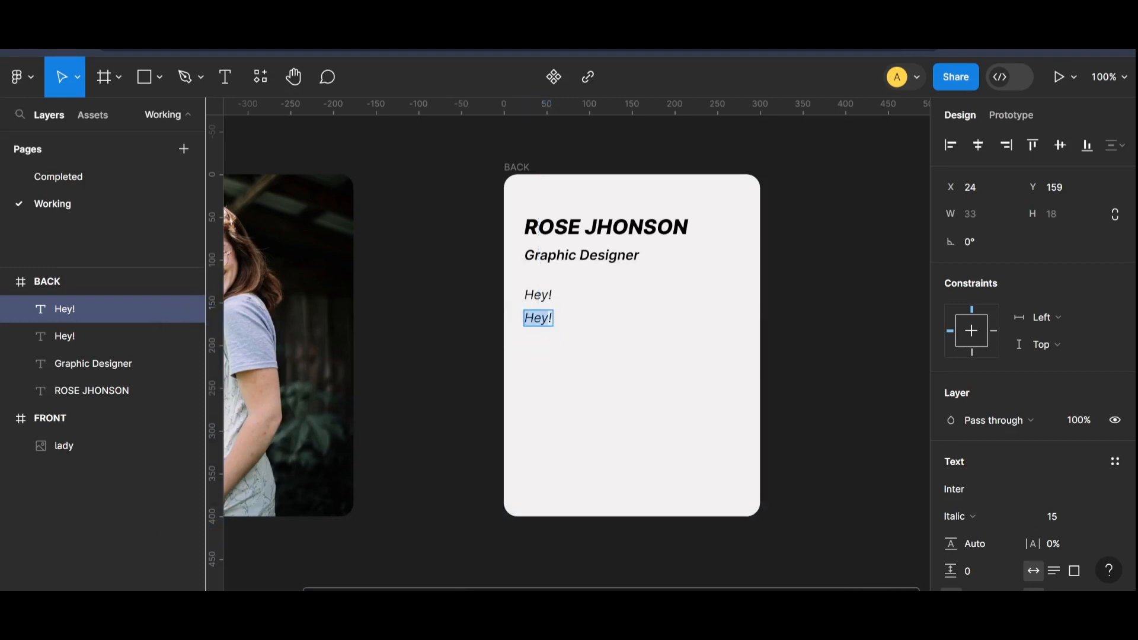
{"action": "type", "text": "M"}
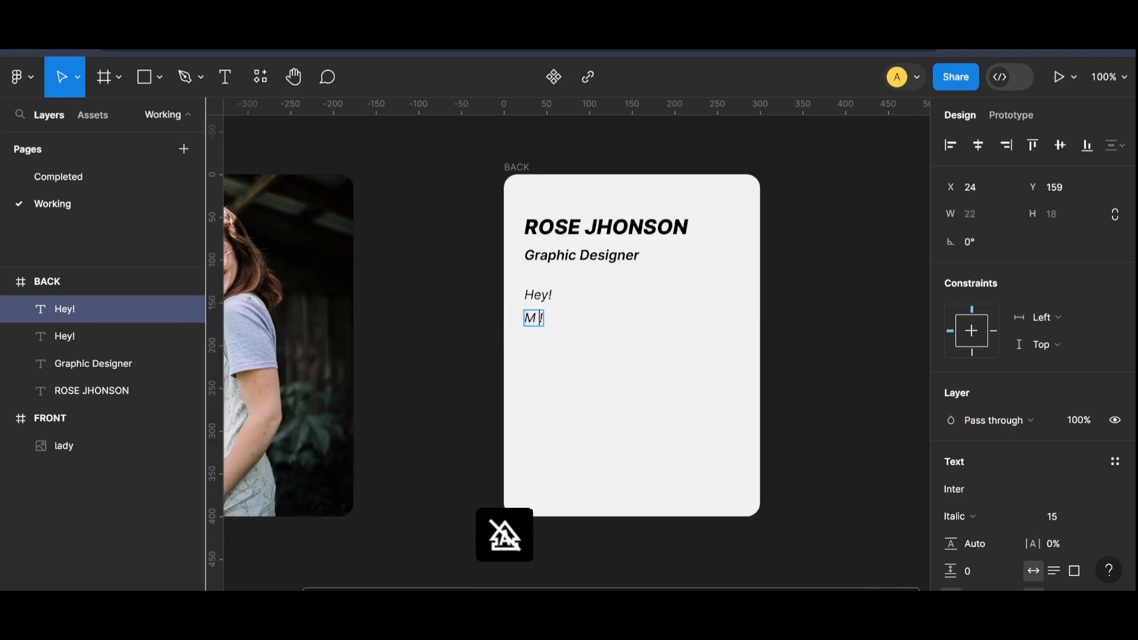
{"action": "type", "text": "y name "}
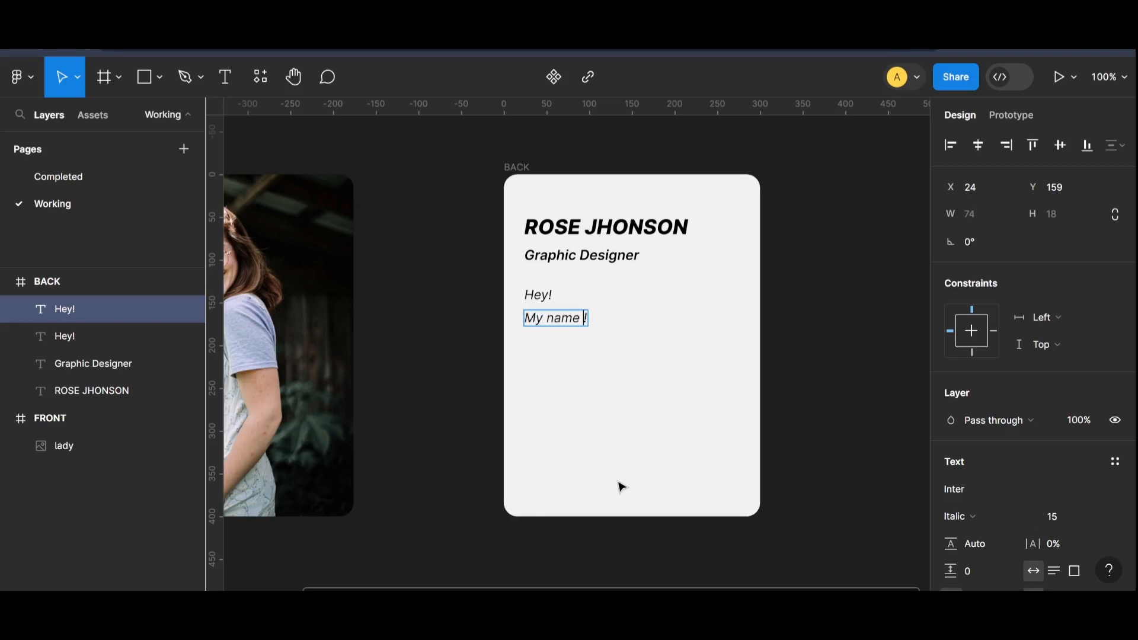
{"action": "type", "text": "is rose"}
{"action": "key", "text": "BackSpace"}
{"action": "key", "text": "BackSpace"}
{"action": "key", "text": "BackSpace"}
{"action": "key", "text": "BackSpace"}
{"action": "type", "text": "R"}
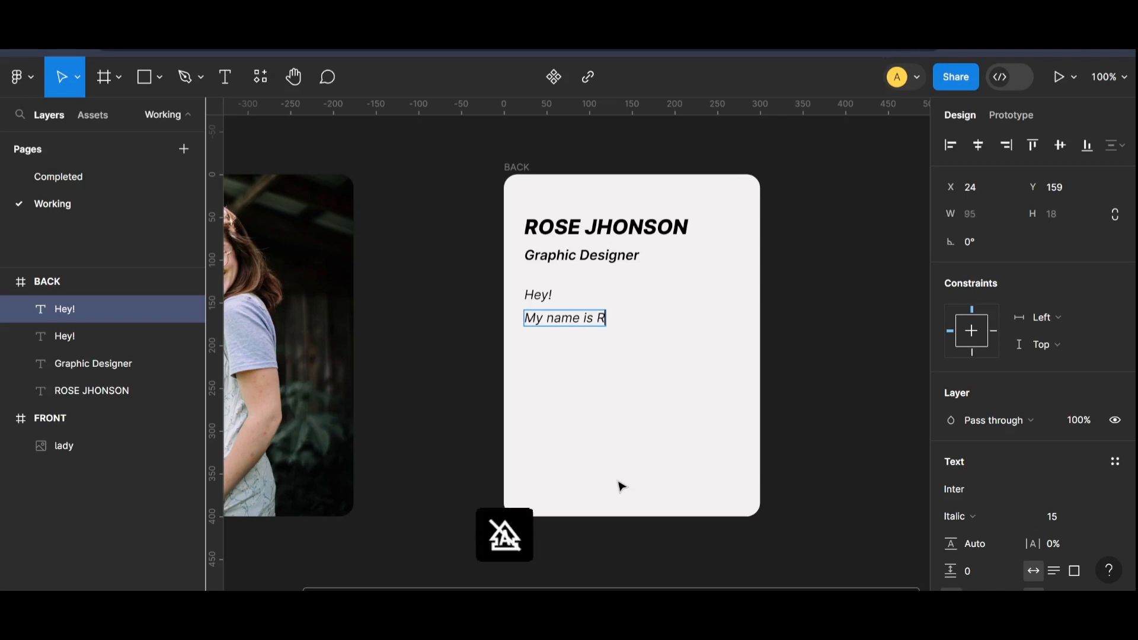
{"action": "type", "text": "ose, am w"}
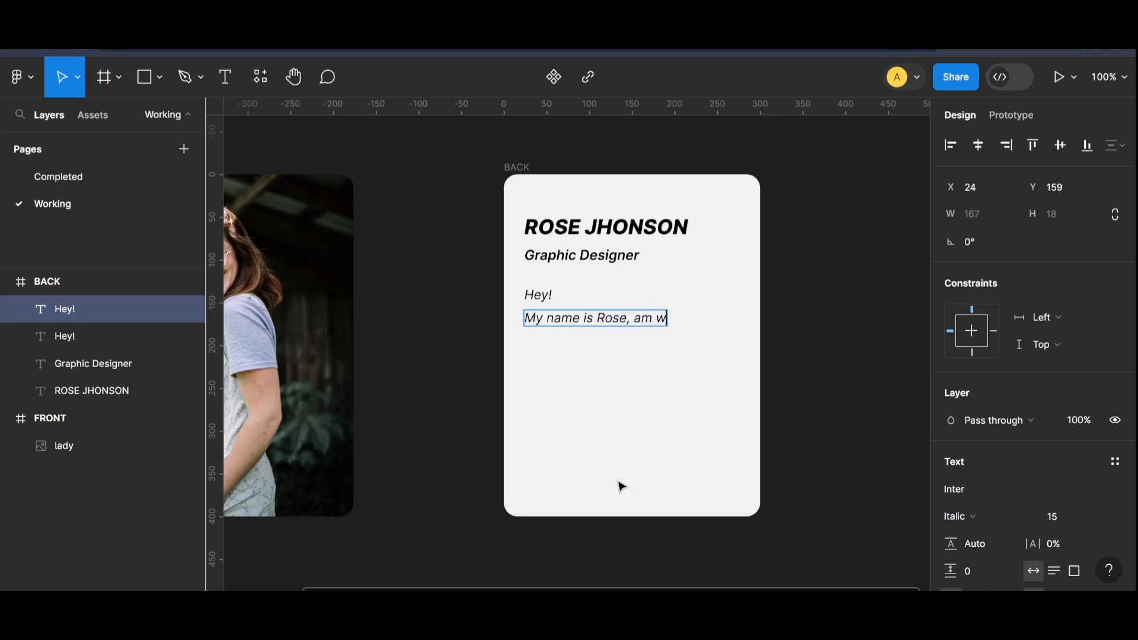
{"action": "type", "text": "orking as a"}
Continue the introduction on a new line with "Senior Graphic Designer in"
{"action": "key", "text": "Return"}
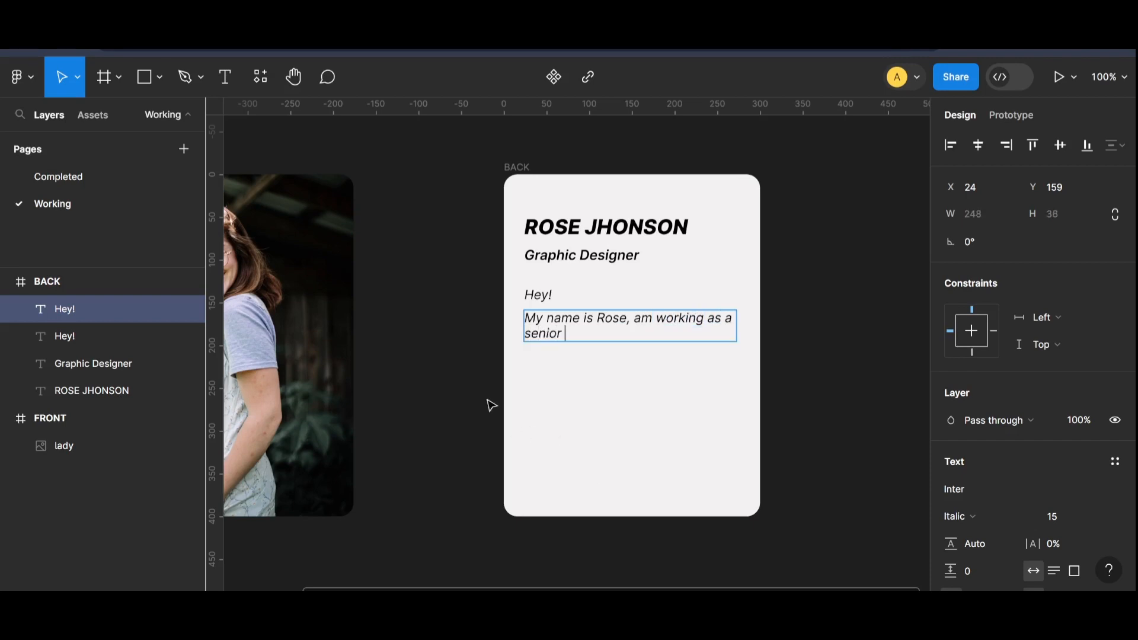
{"action": "type", "text": "S"}
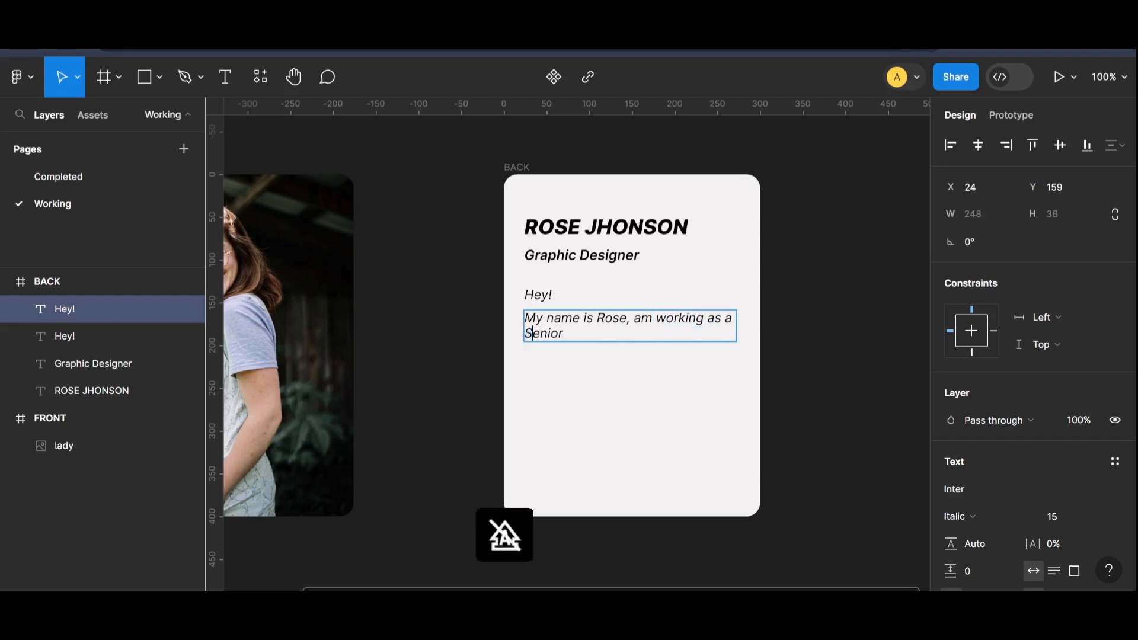
{"action": "type", "text": " Graphic"}
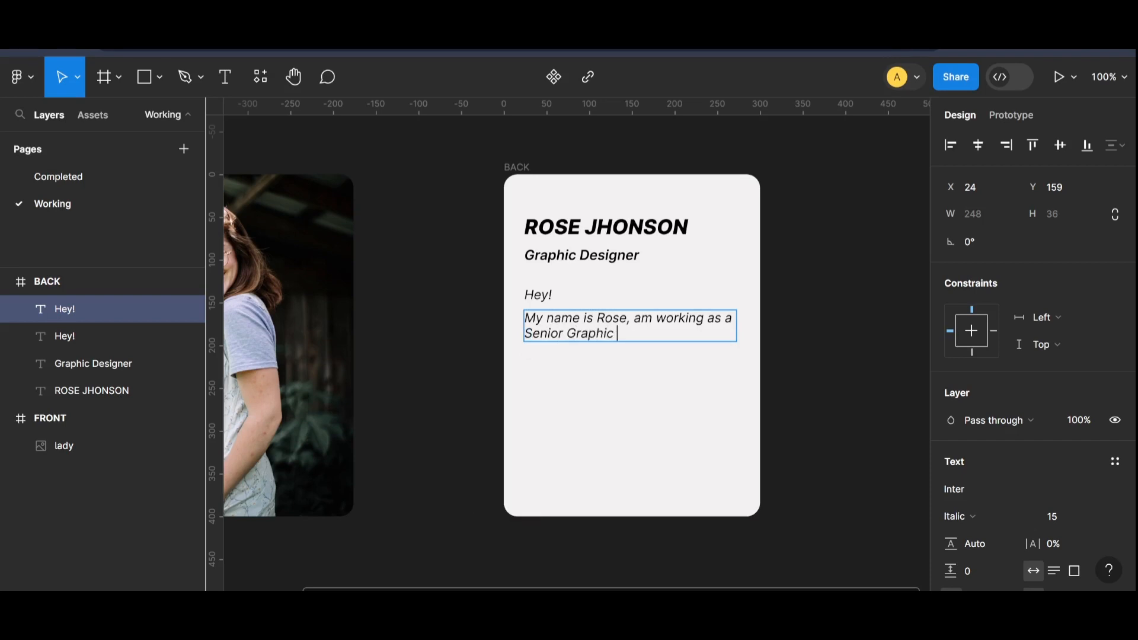
{"action": "type", "text": " d"}
{"action": "key", "text": "BackSpace"}
{"action": "type", "text": "D"}
{"action": "key", "text": "BackSpace"}
{"action": "key", "text": "Caps_Lock"}
{"action": "key", "text": "Caps_Lock"}
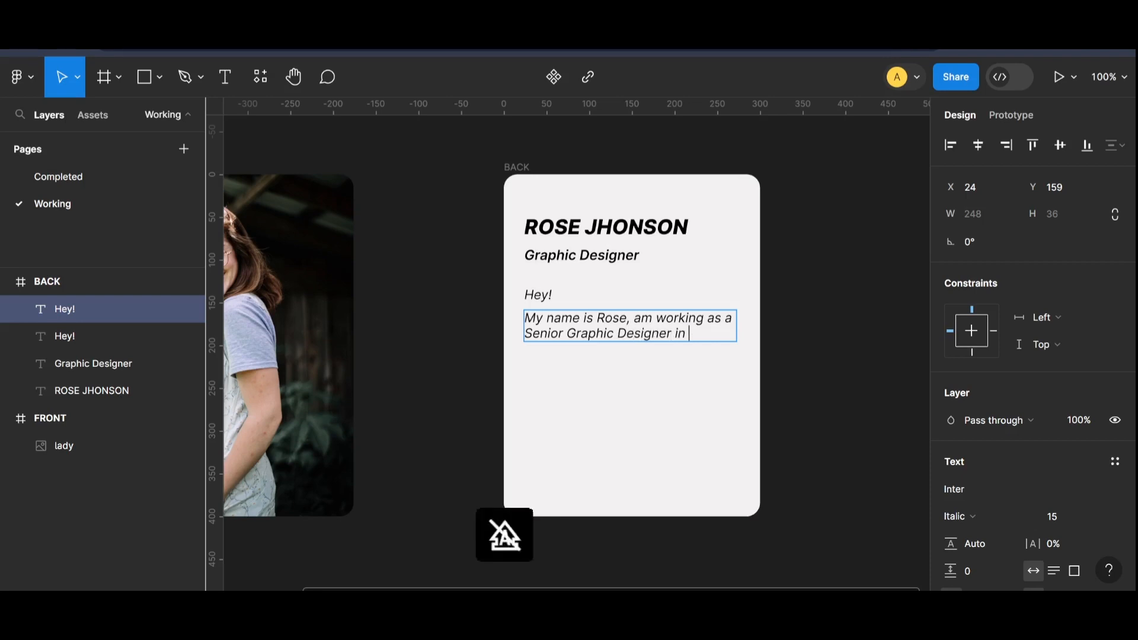
Finish the introduction sentence with "LLB Company." on its own line
{"action": "type", "text": "LLB C"}
{"action": "key", "text": "Caps_Lock"}
{"action": "type", "text": "ompa"}
{"action": "key", "text": "Return"}
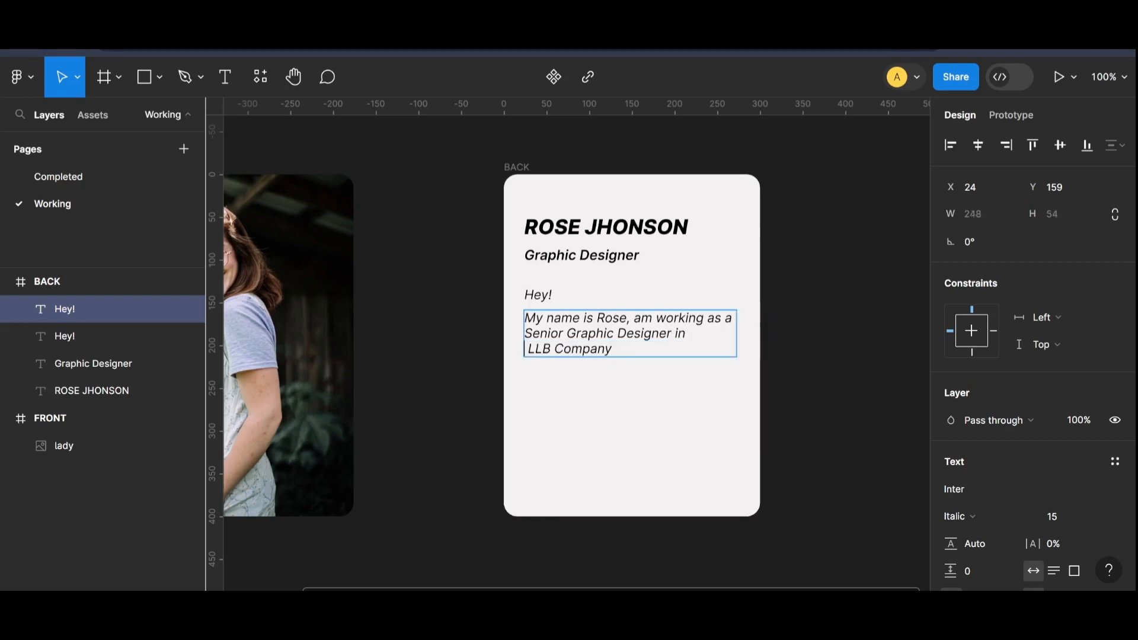
{"action": "key", "text": "BackSpace"}
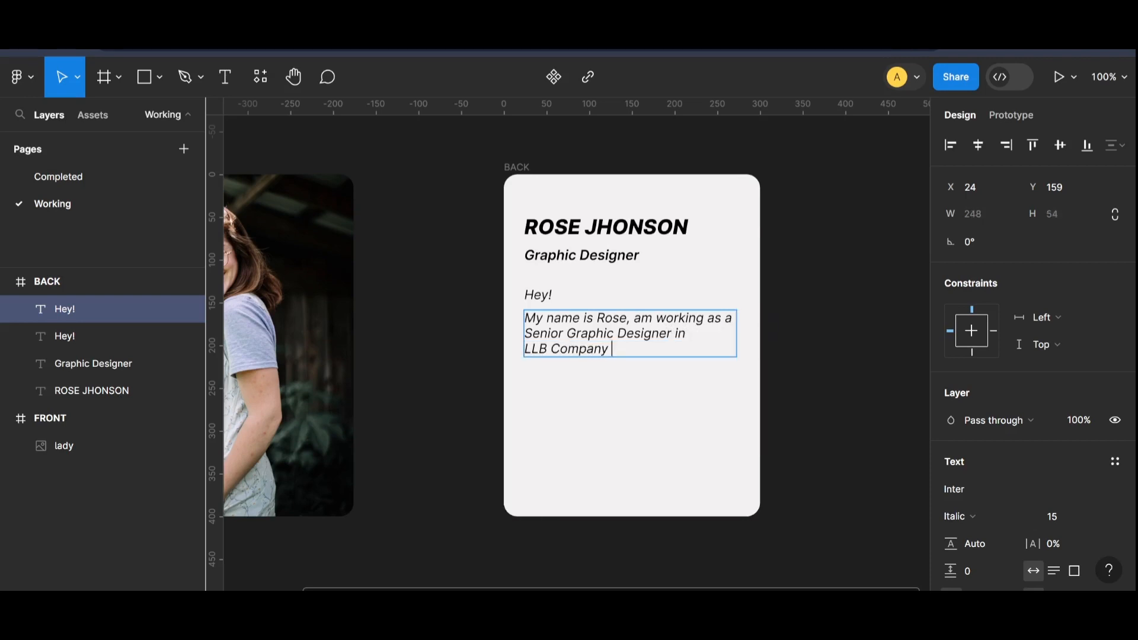
{"action": "left_click", "coordinate": [824, 344]}
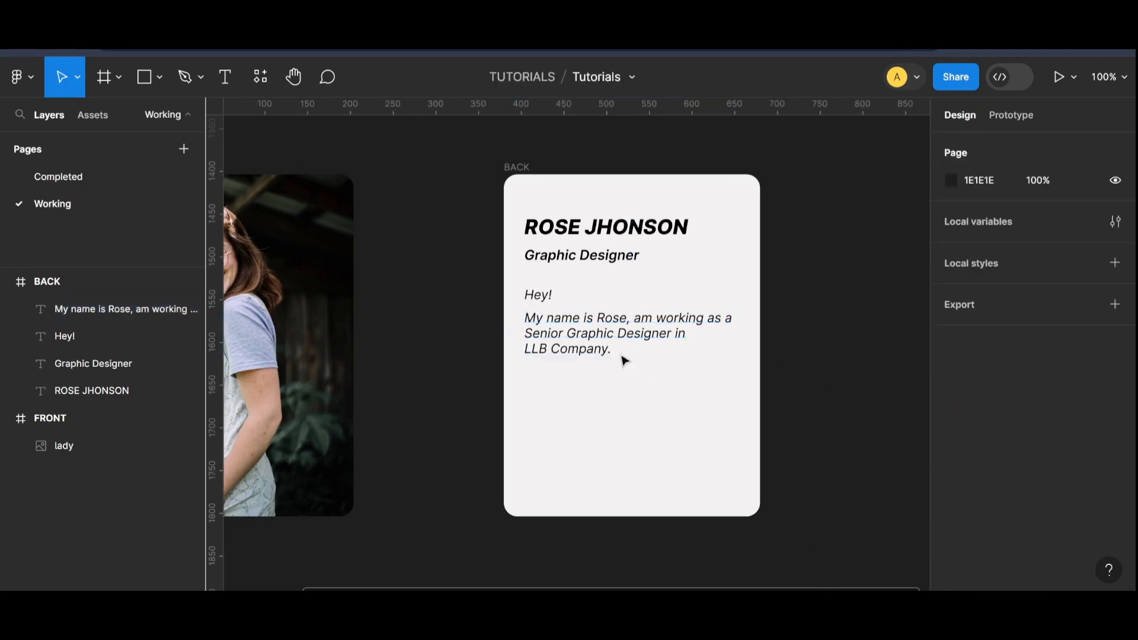
Change "in" to "for" and begin a new paragraph reading "My Goal is to incorporate my", correcting the spelling of "incorporate"
{"action": "left_click", "coordinate": [580, 349]}
{"action": "key", "text": "Escape"}
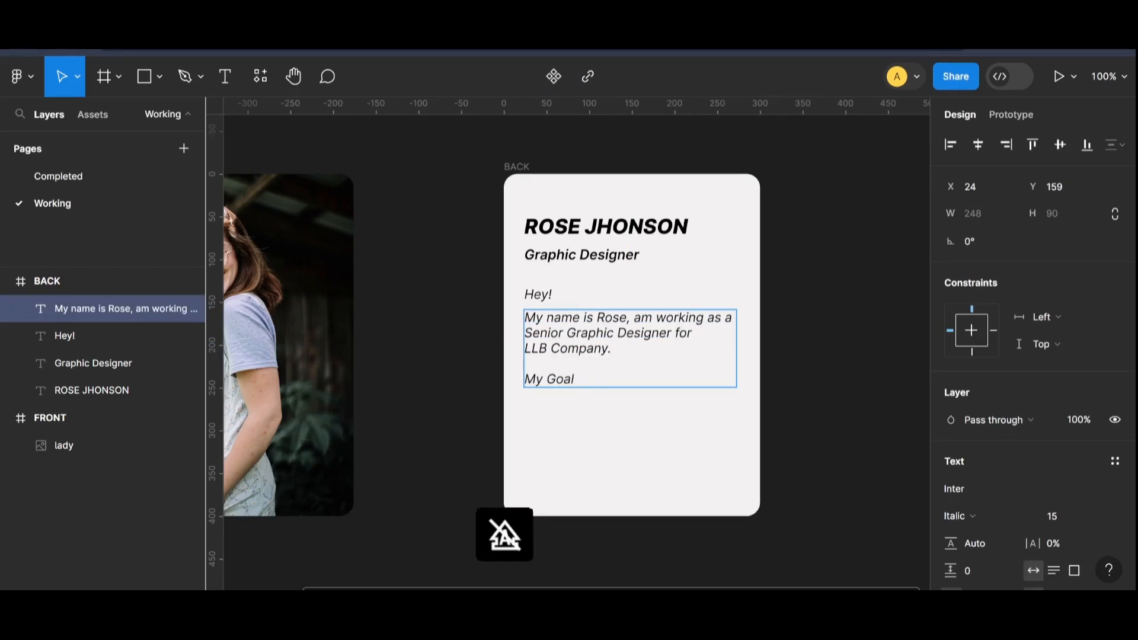
{"action": "type", "text": "is to"}
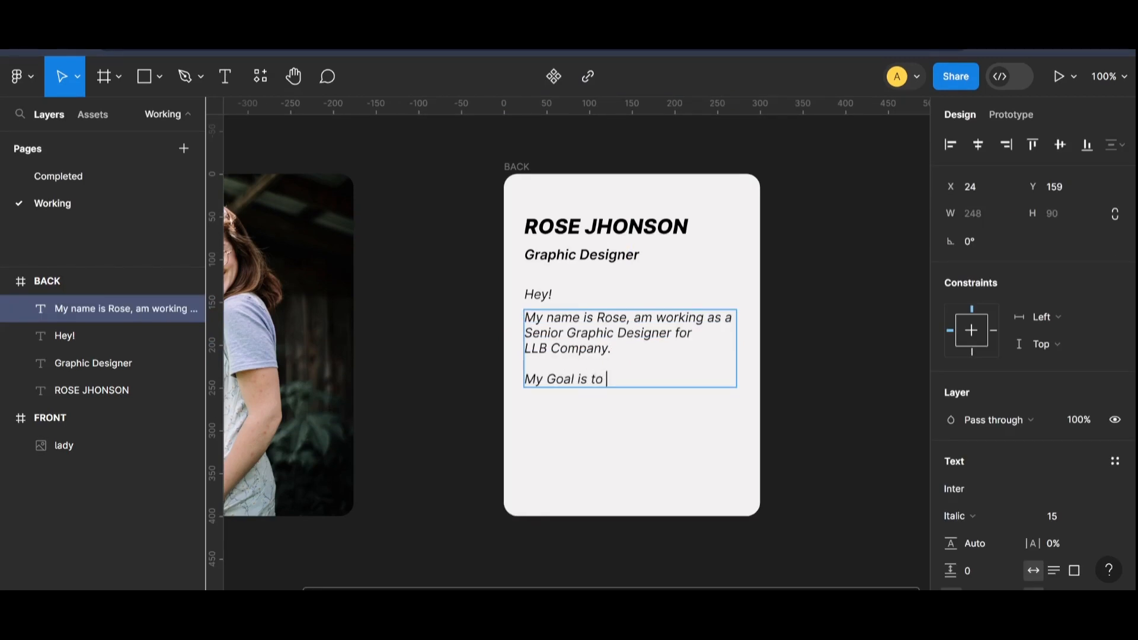
{"action": "type", "text": " inco oper"}
{"action": "key", "text": "BackSpace"}
{"action": "key", "text": "BackSpace"}
{"action": "key", "text": "BackSpace"}
{"action": "key", "text": "BackSpace"}
{"action": "key", "text": "BackSpace"}
{"action": "type", "text": "operate my"}
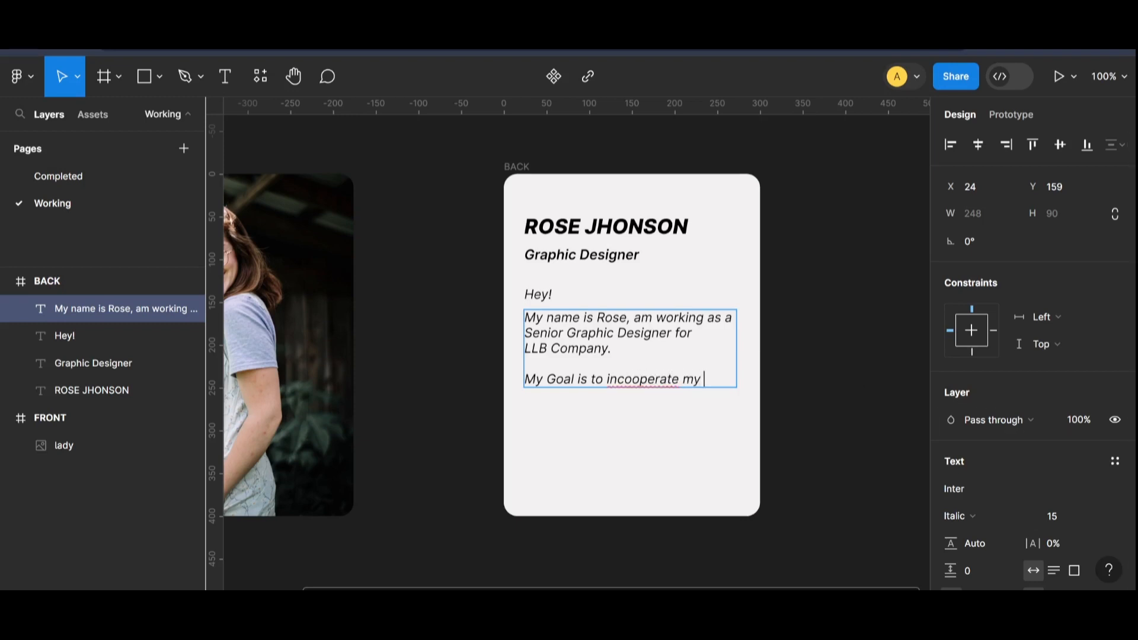
{"action": "right_click", "coordinate": [639, 380]}
{"action": "left_click", "coordinate": [680, 379]}
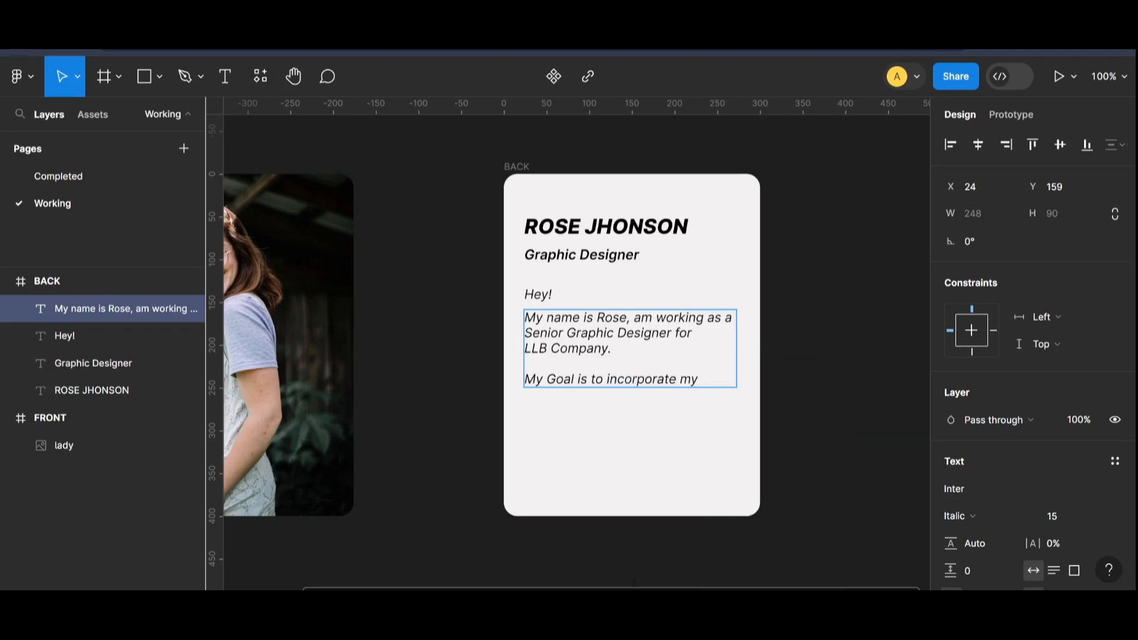
Continue the goal sentence with "Academic learning into" and "Professional expertise." on two separate lines
{"action": "type", "text": "Acad"}
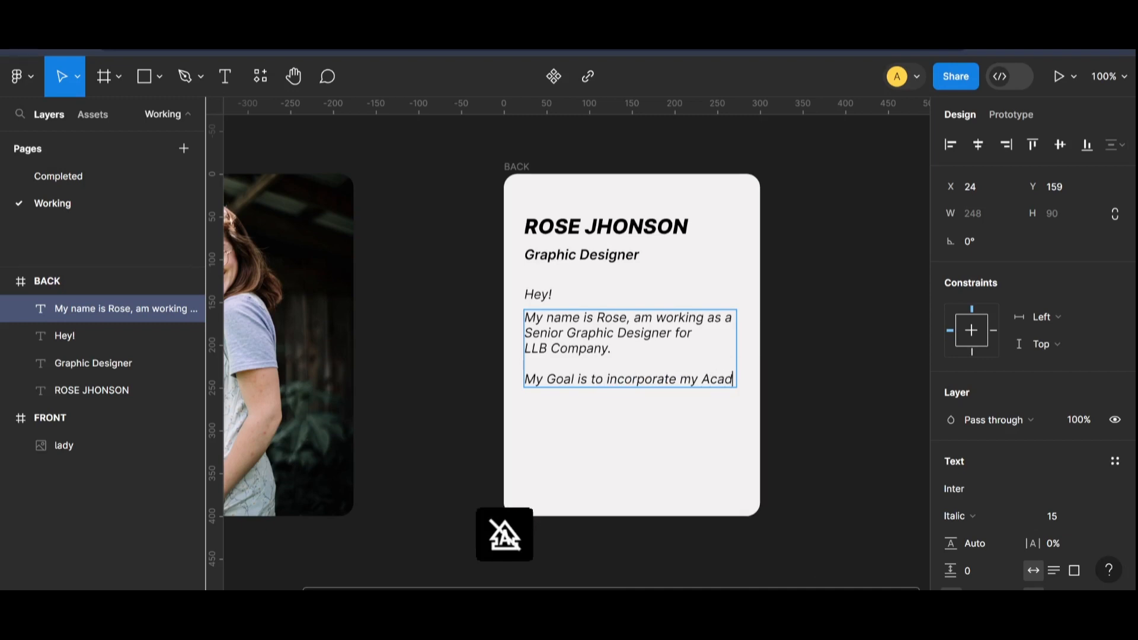
{"action": "type", "text": "emic"}
{"action": "key", "text": "Return"}
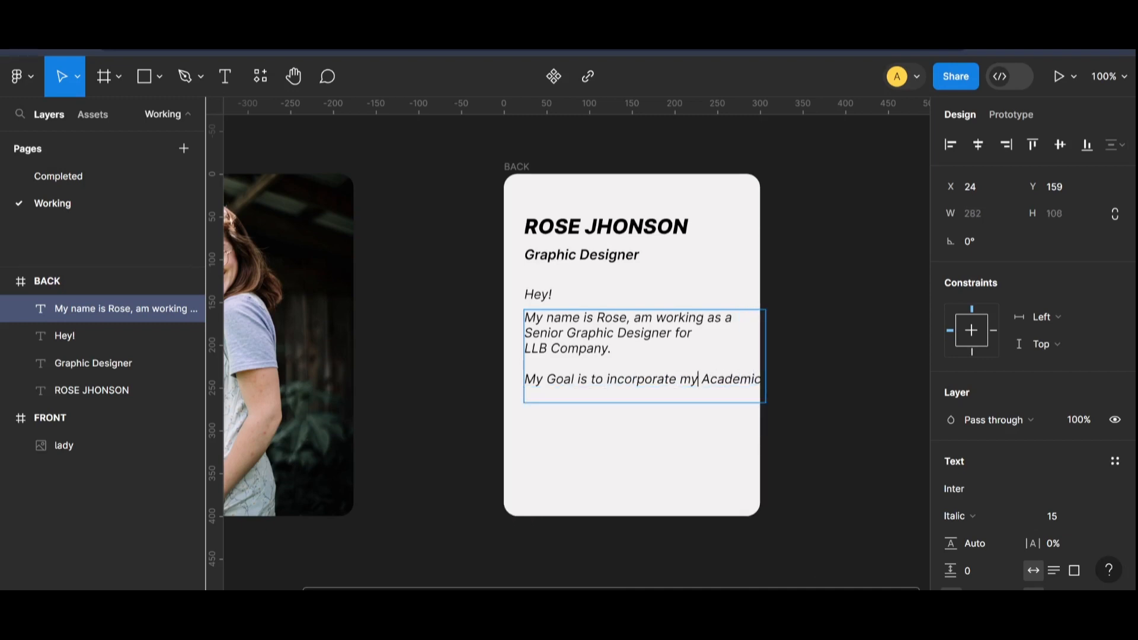
{"action": "key", "text": "Return"}
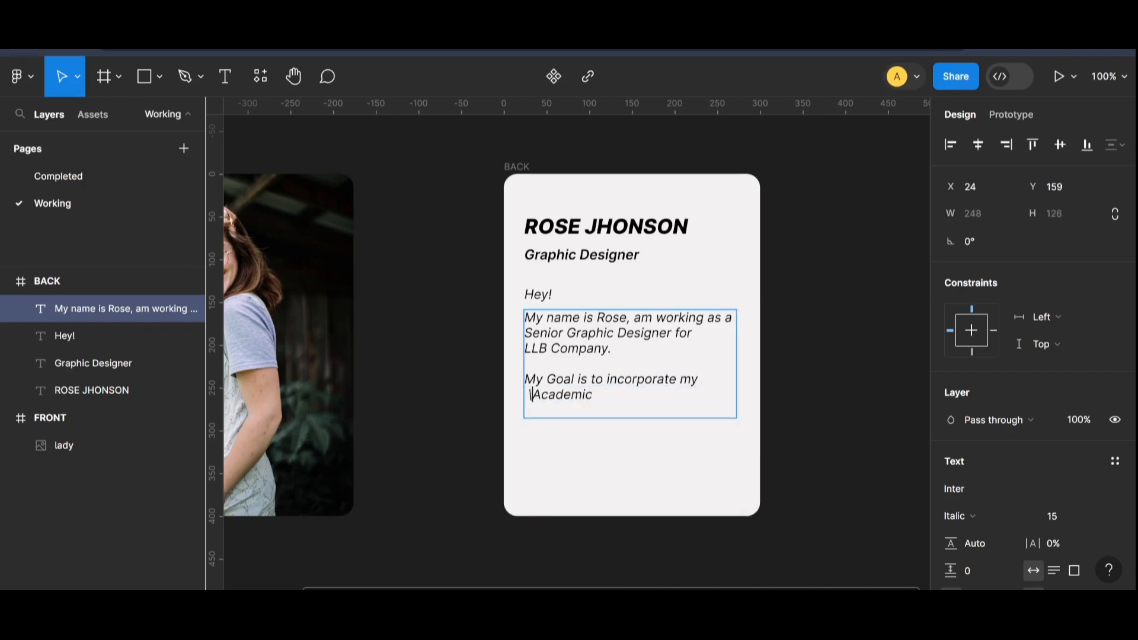
{"action": "key", "text": "Delete"}
{"action": "key", "text": "End"}
{"action": "type", "text": "learnim"}
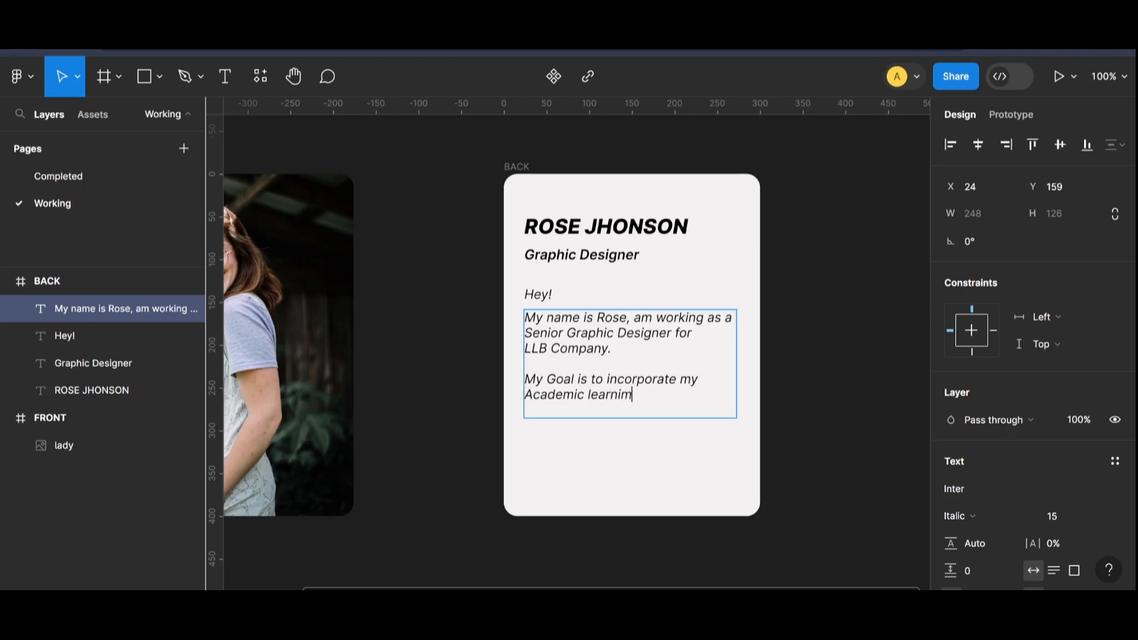
{"action": "type", "text": "g into"}
{"action": "key", "text": "Return"}
{"action": "type", "text": "P"}
{"action": "key", "text": "Caps_Lock"}
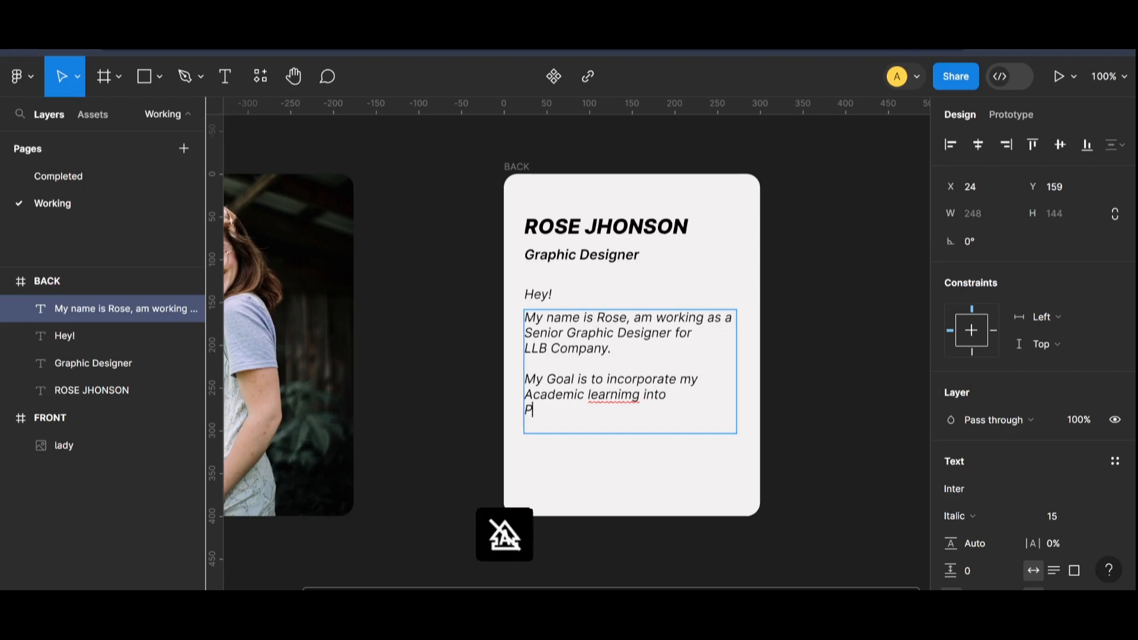
{"action": "type", "text": "rofessional expertise."}
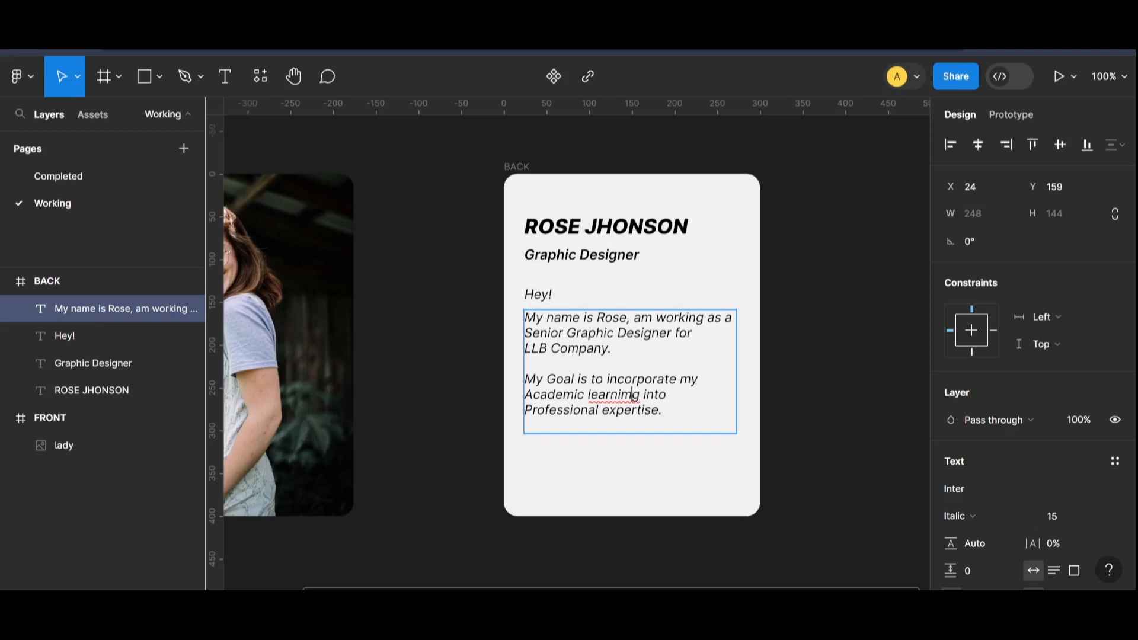
Correct the misspelled word after "Academic" to "learning" and finish editing the paragraph
{"action": "right_click", "coordinate": [632, 394]}
{"action": "left_click", "coordinate": [632, 396]}
{"action": "left_click", "coordinate": [814, 381]}
{"action": "left_click", "coordinate": [842, 453]}
Move the introduction paragraph down to Y 178 and shift the "Hey!" text down slightly above it
{"action": "left_click", "coordinate": [643, 407]}
{"action": "left_click_drag", "start_coordinate": [591, 350], "coordinate": [592, 364]}
{"action": "left_click_drag", "start_coordinate": [539, 299], "coordinate": [540, 310]}
Select all four texts on the BACK frame and move them together so the block sits at X 26, Y 71
{"action": "left_click", "coordinate": [637, 401]}
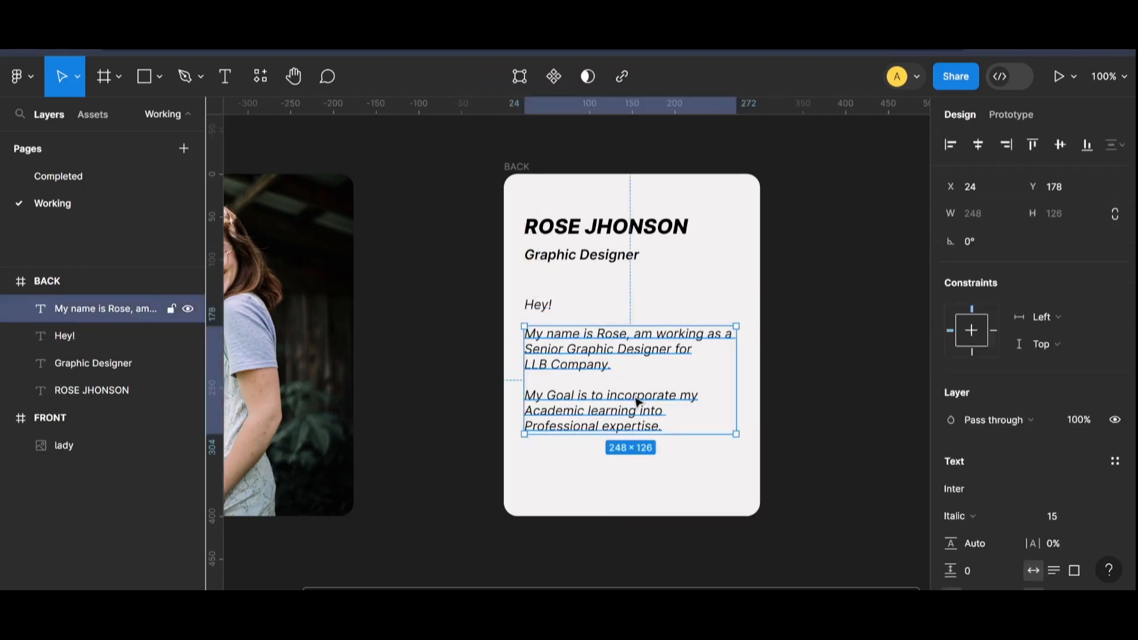
{"action": "left_click", "coordinate": [542, 305], "text": "shift"}
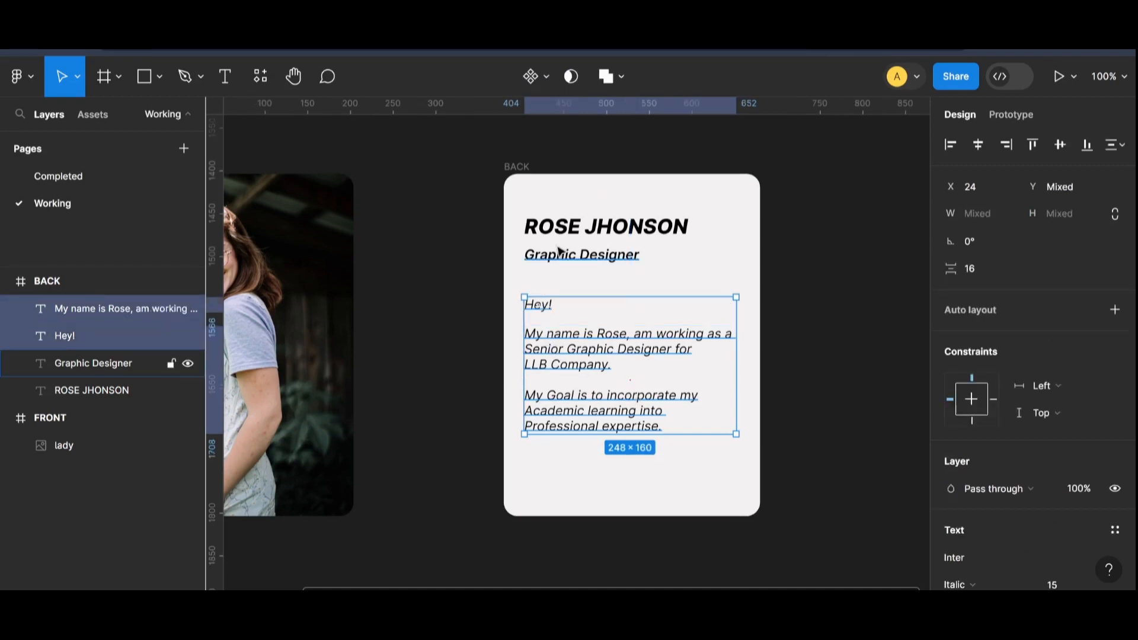
{"action": "left_click", "coordinate": [560, 255], "text": "shift"}
{"action": "left_click", "coordinate": [569, 239], "text": "shift"}
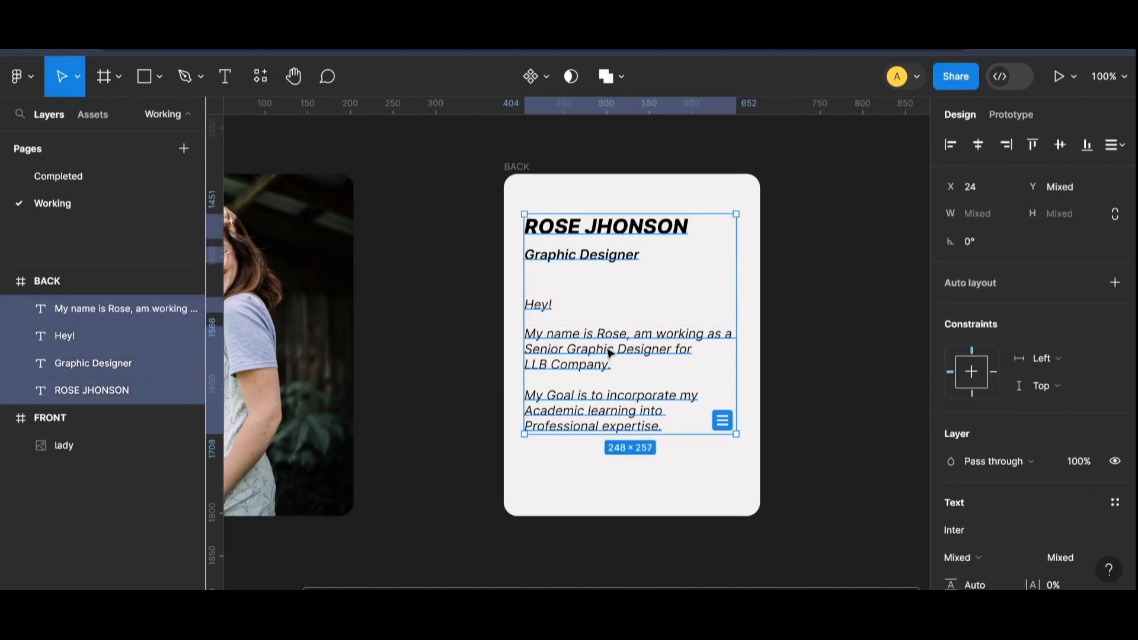
{"action": "left_click_drag", "start_coordinate": [610, 353], "coordinate": [610, 373]}
{"action": "key", "text": "shift+a"}
{"action": "key", "text": "ctrl+z"}
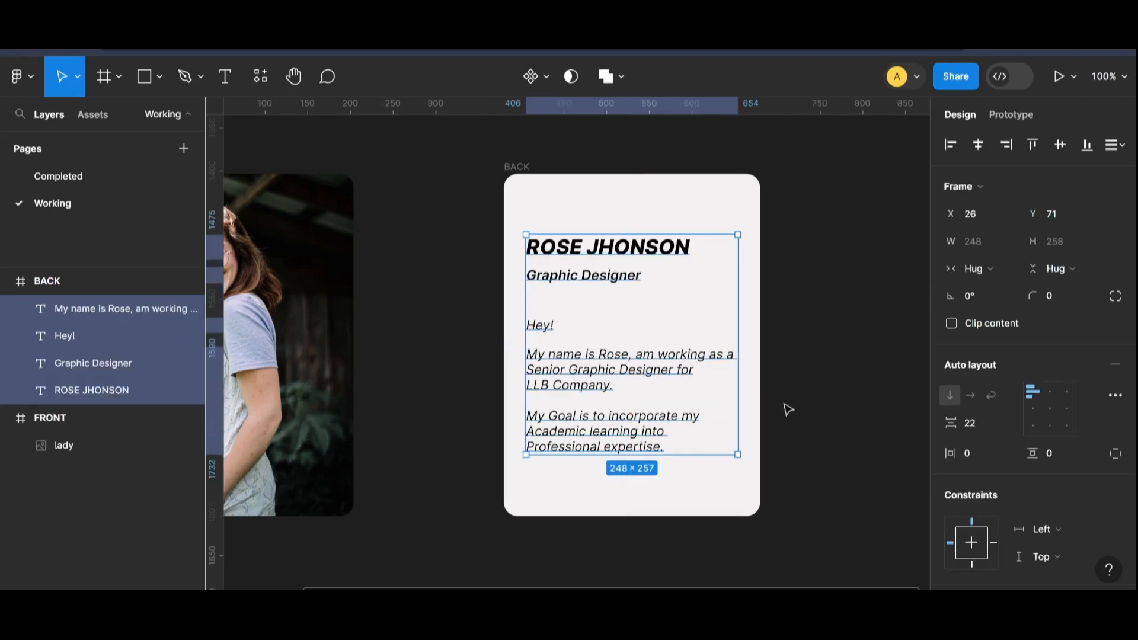
{"action": "key", "text": "ctrl+z"}
{"action": "left_click", "coordinate": [820, 390]}
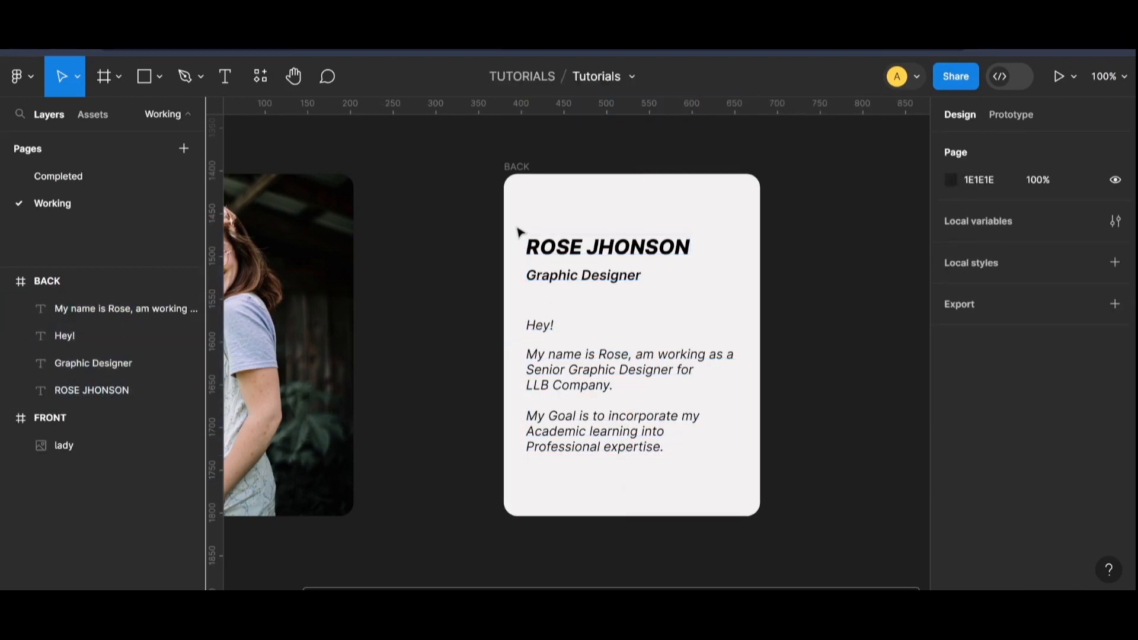
Wrap the name and "Graphic Designer" texts together in an auto layout
{"action": "left_click_drag", "start_coordinate": [516, 228], "coordinate": [683, 297]}
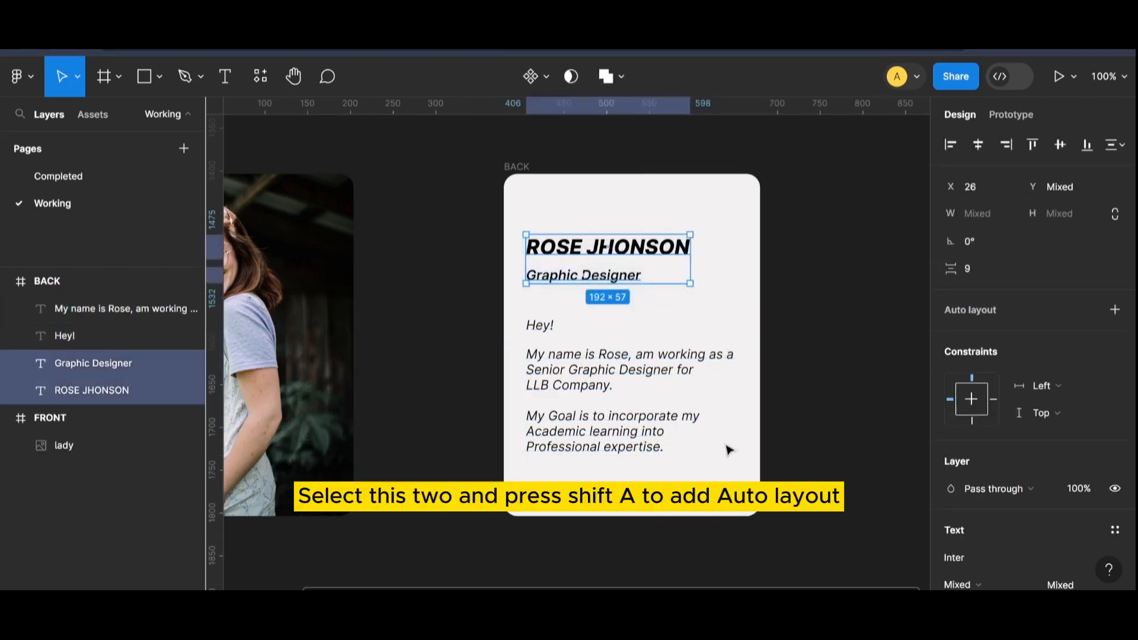
{"action": "key", "text": "shift+a"}
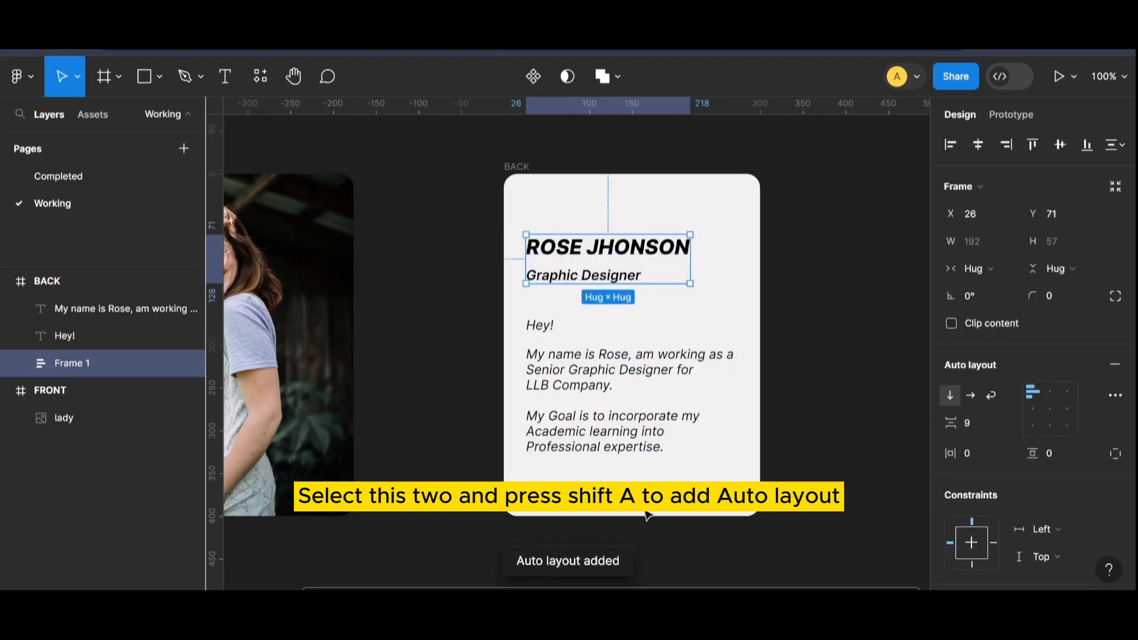
{"action": "left_click", "coordinate": [744, 323]}
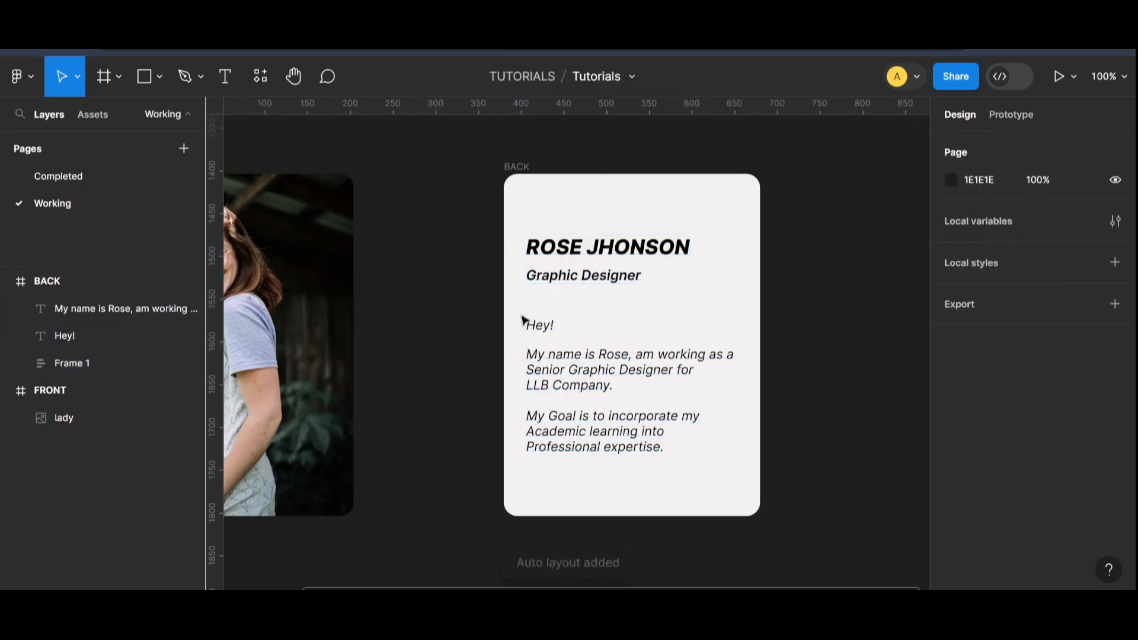
Wrap the "Hey!" text and the introduction paragraph together in a second auto layout
{"action": "left_click", "coordinate": [529, 324]}
{"action": "left_click_drag", "start_coordinate": [592, 461], "coordinate": [735, 456]}
{"action": "key", "text": "shift+a"}
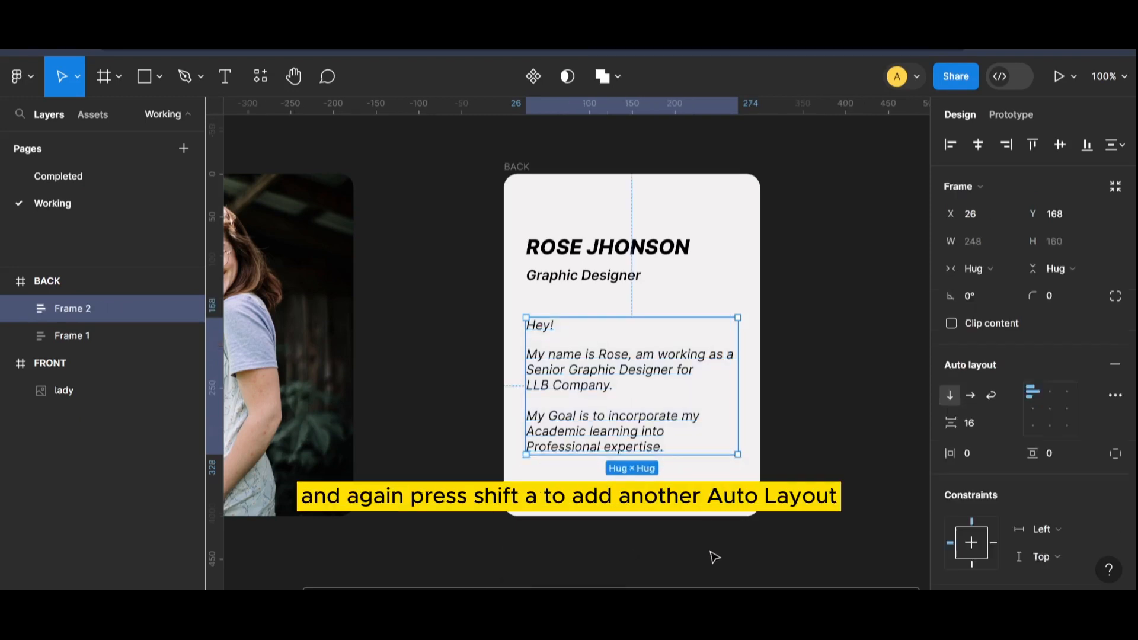
Combine the two auto layout frames on BACK into one outer auto layout and position it at X 26, Y 71
{"action": "left_click", "coordinate": [606, 282]}
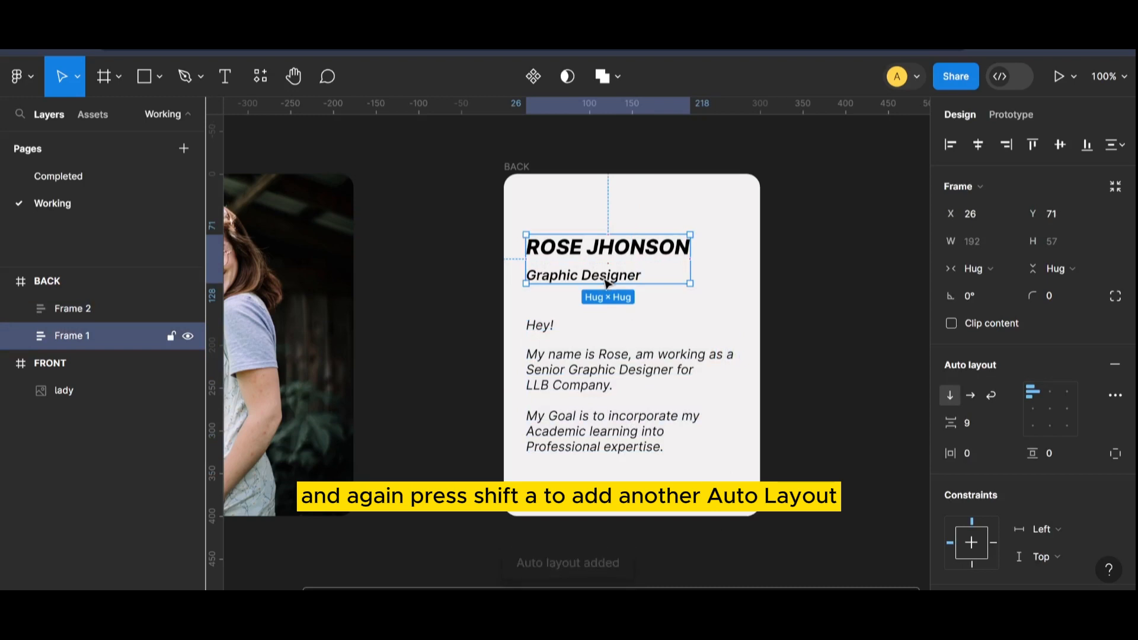
{"action": "left_click", "coordinate": [615, 433], "text": "shift"}
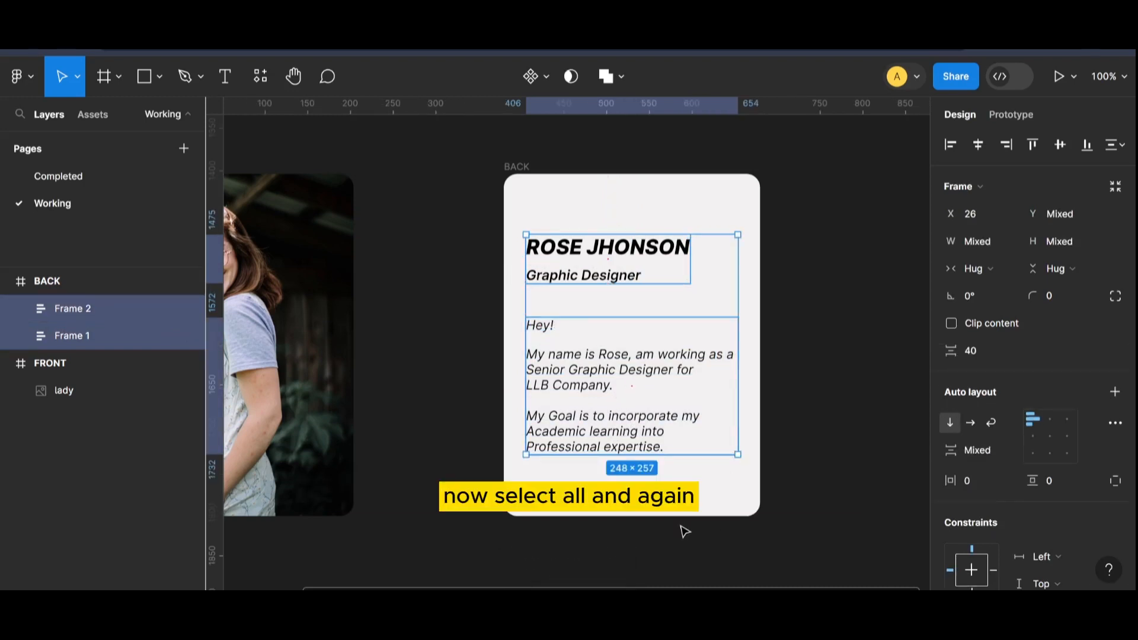
{"action": "key", "text": "shift+a"}
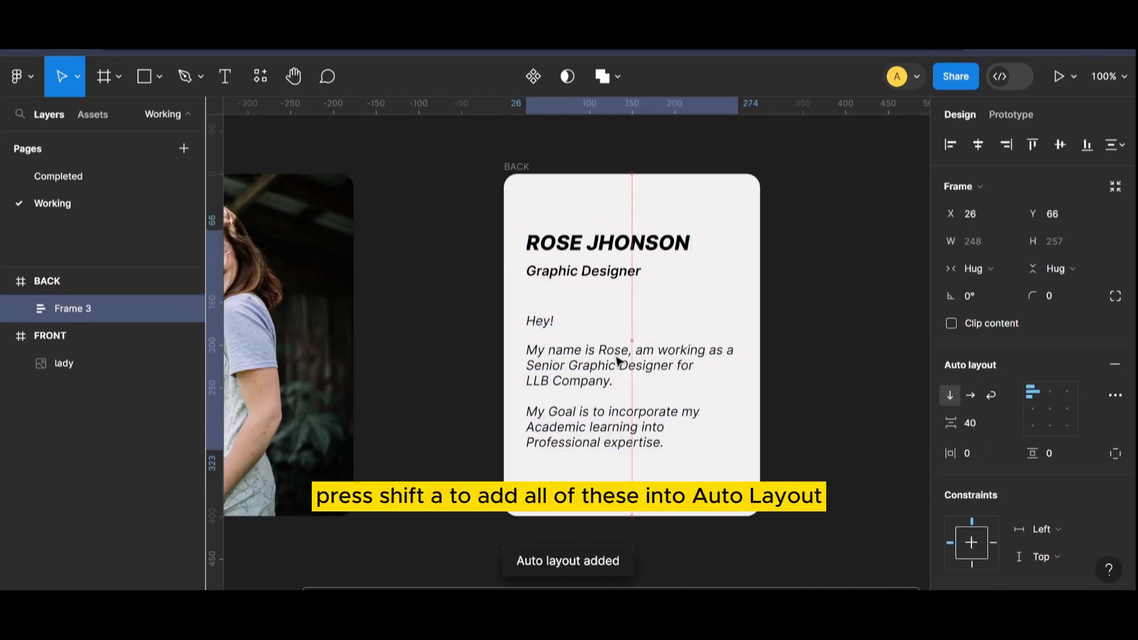
{"action": "left_click_drag", "start_coordinate": [616, 356], "coordinate": [617, 359]}
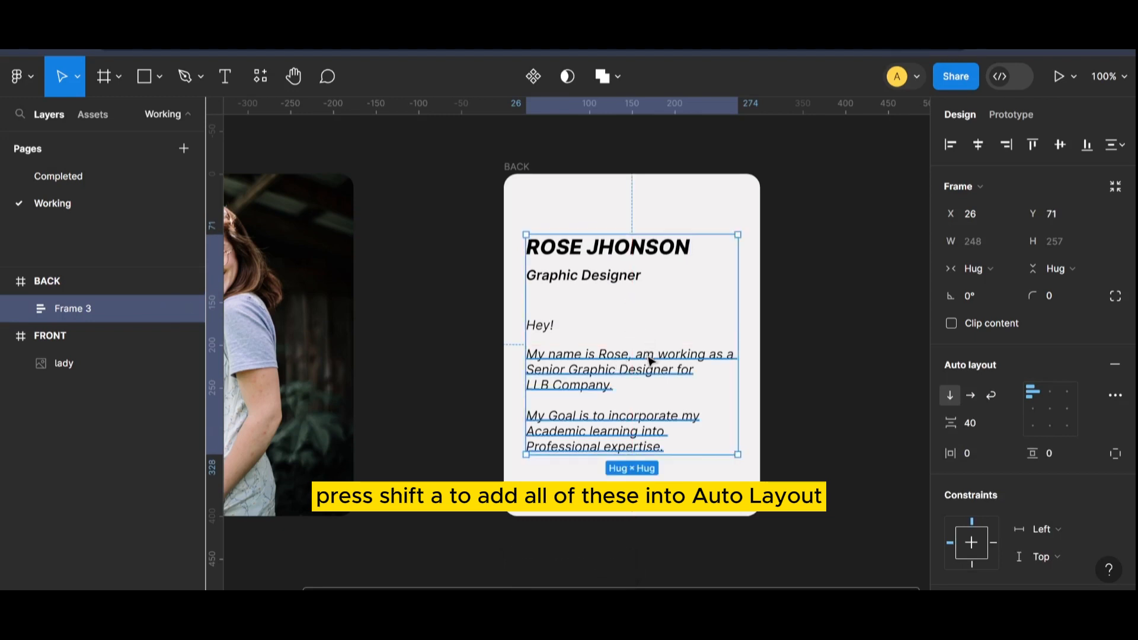
Set the inner auto layout holding the name and job title to fill its container in both width and height
{"action": "double_click", "coordinate": [631, 266]}
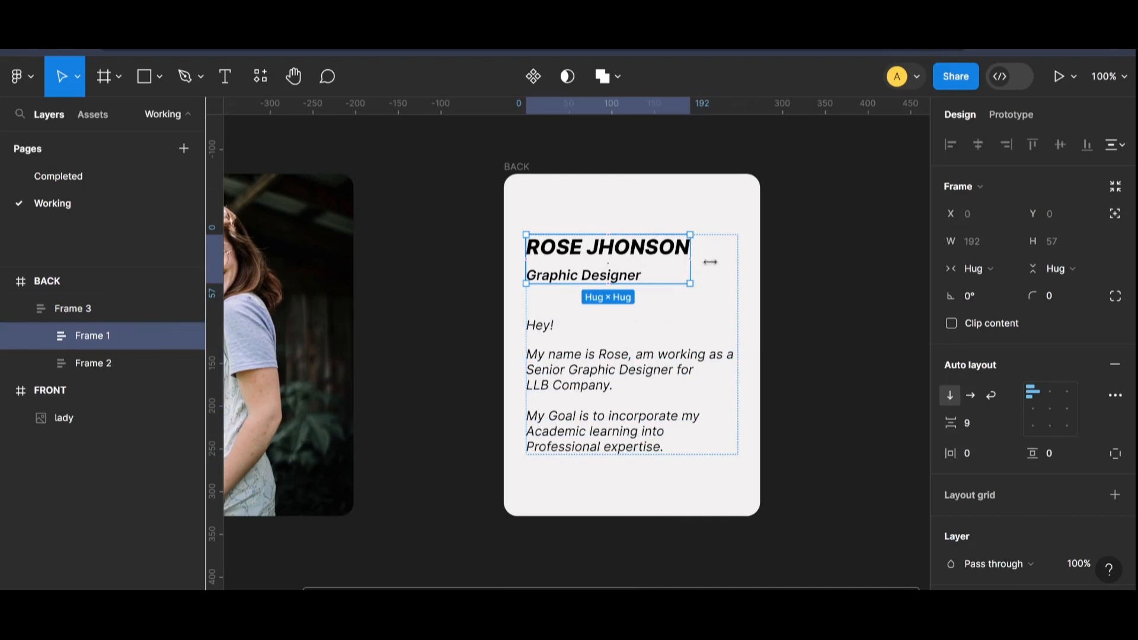
{"action": "left_click", "coordinate": [1001, 272]}
{"action": "left_click", "coordinate": [1007, 291]}
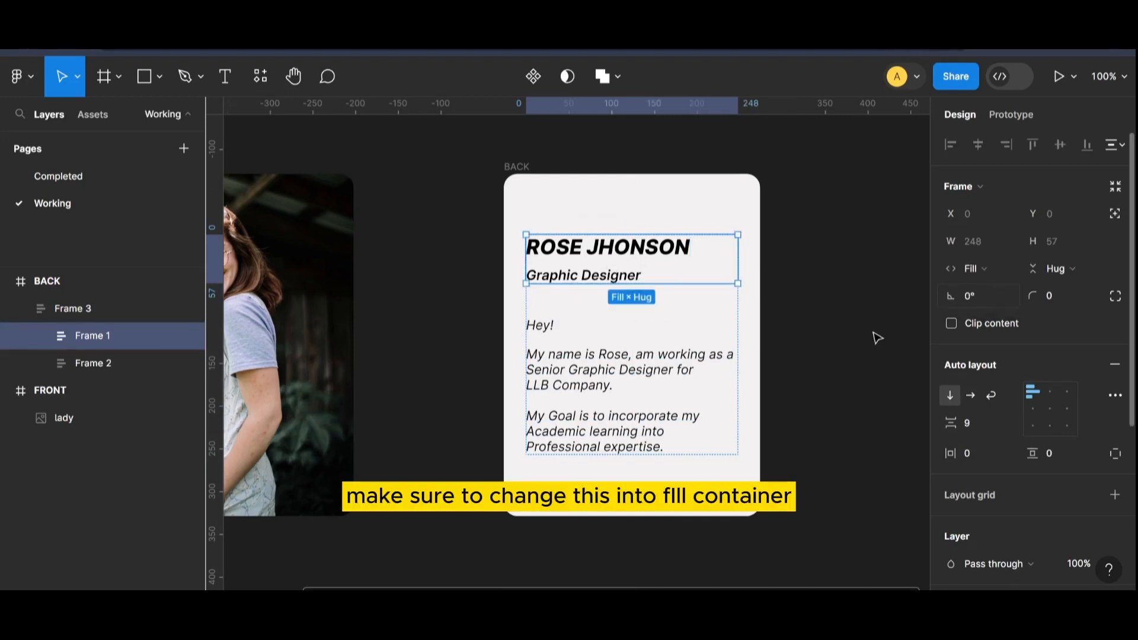
{"action": "left_click", "coordinate": [1044, 268]}
{"action": "left_click", "coordinate": [1053, 290]}
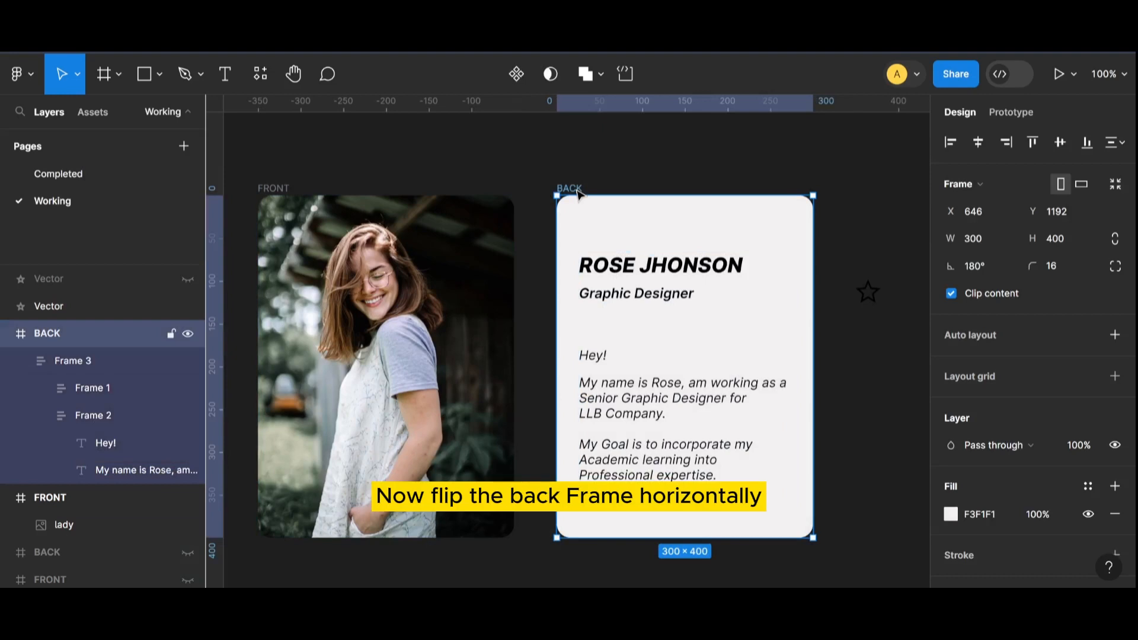
Flip the whole BACK frame horizontally and flip its text auto layout horizontally so the text reads correctly
{"action": "key", "text": "shift+h"}
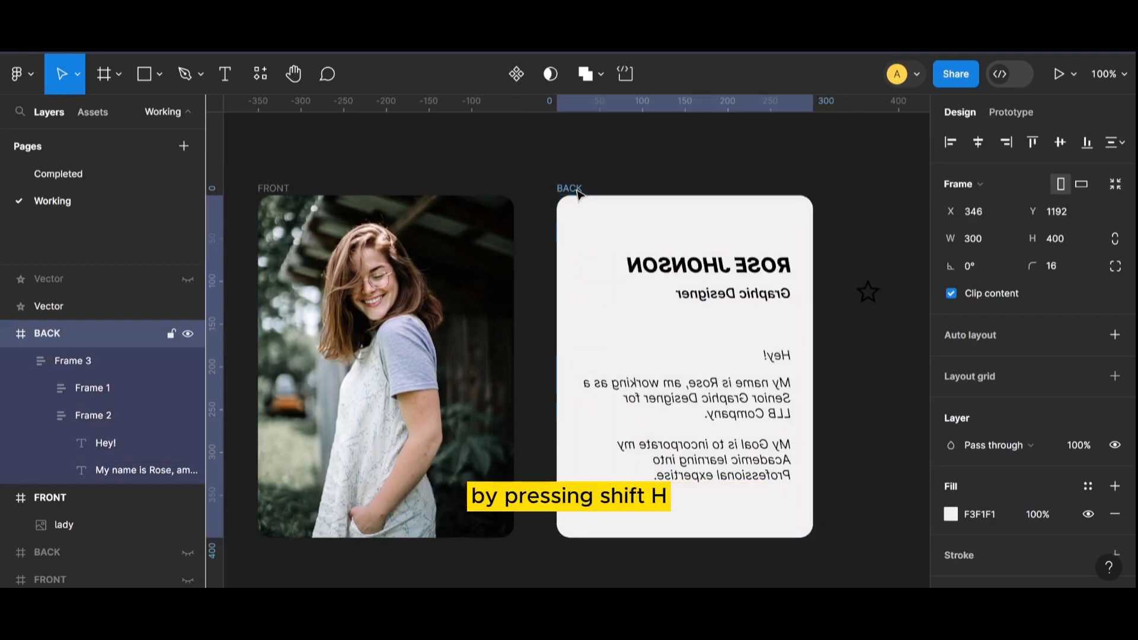
{"action": "left_click", "coordinate": [690, 265]}
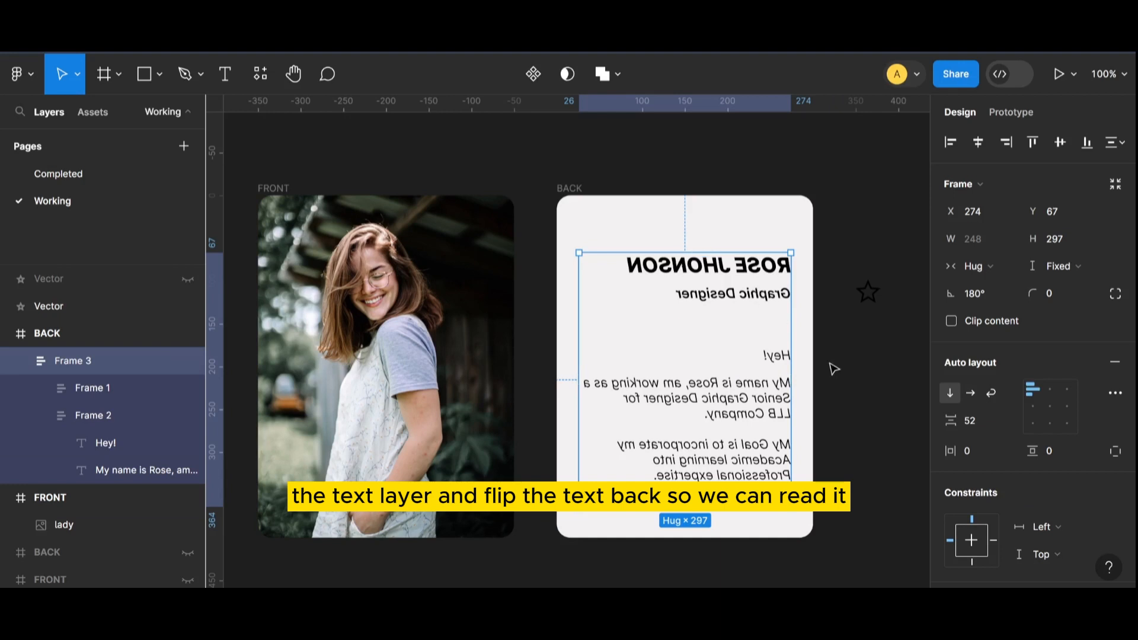
{"action": "key", "text": "shift+h"}
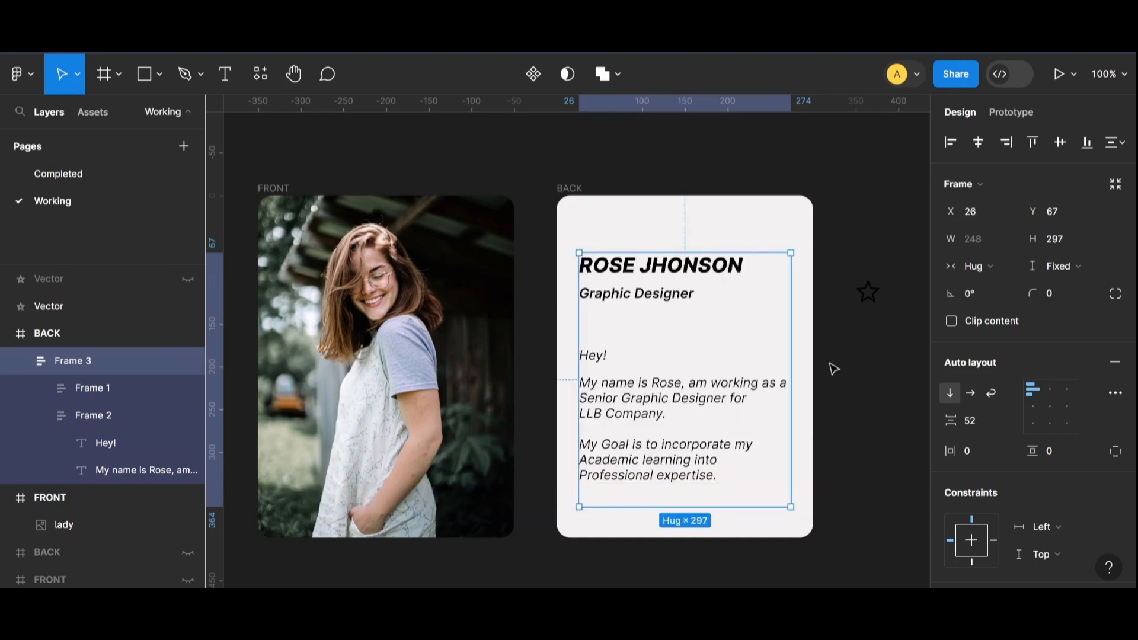
Move the star icon into the upper right corner of the BACK frame at X 245, Y 24
{"action": "left_click", "coordinate": [867, 294]}
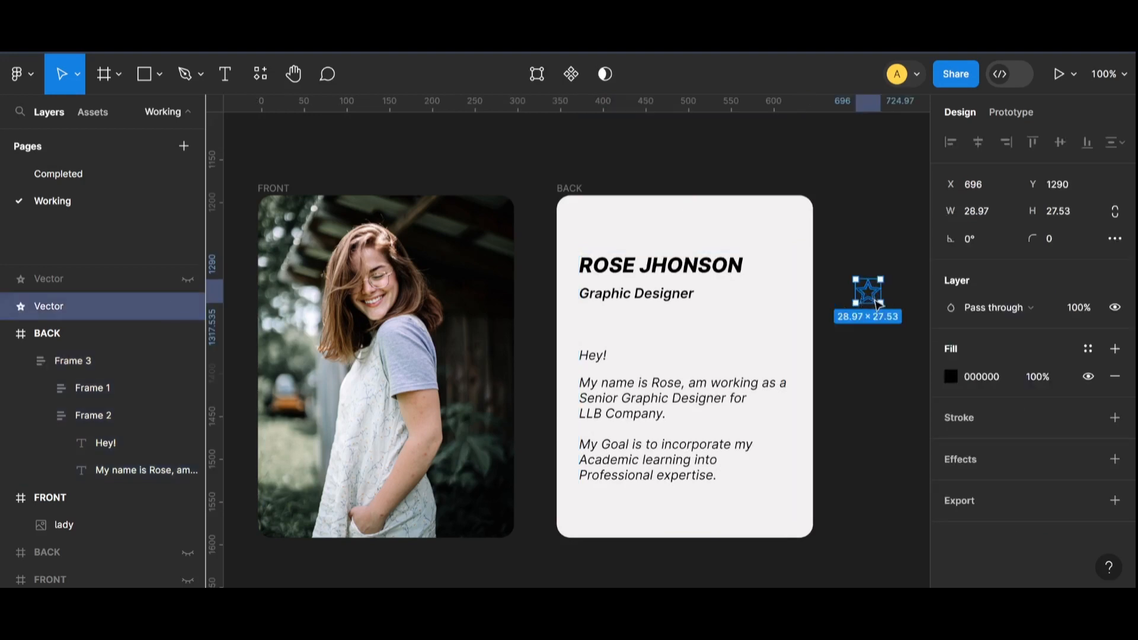
{"action": "left_click_drag", "start_coordinate": [877, 304], "coordinate": [782, 240]}
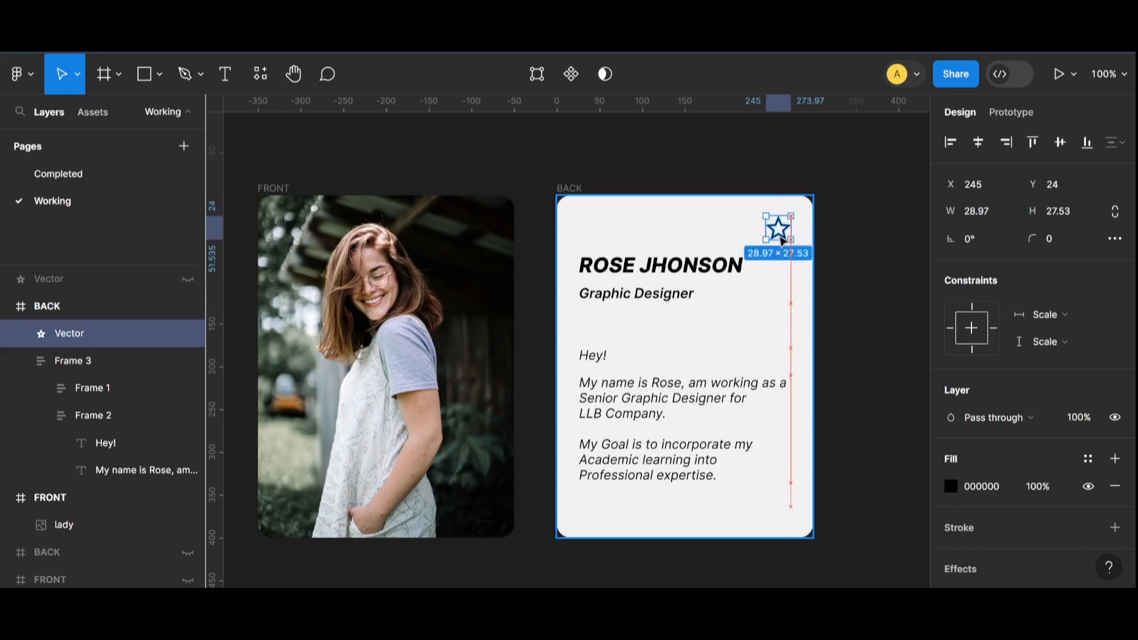
{"action": "left_click", "coordinate": [880, 292]}
{"action": "left_click", "coordinate": [785, 240]}
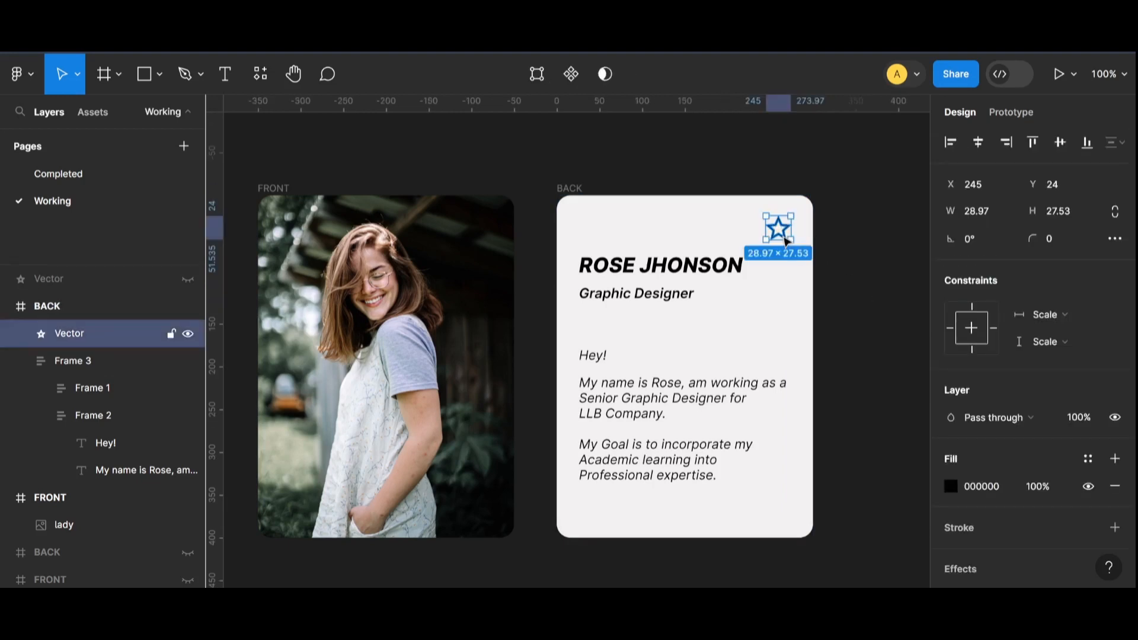
Copy the star icon from the BACK frame and select the FRONT frame to receive it
{"action": "right_click", "coordinate": [785, 240]}
{"action": "mouse_move", "coordinate": [784, 240]}
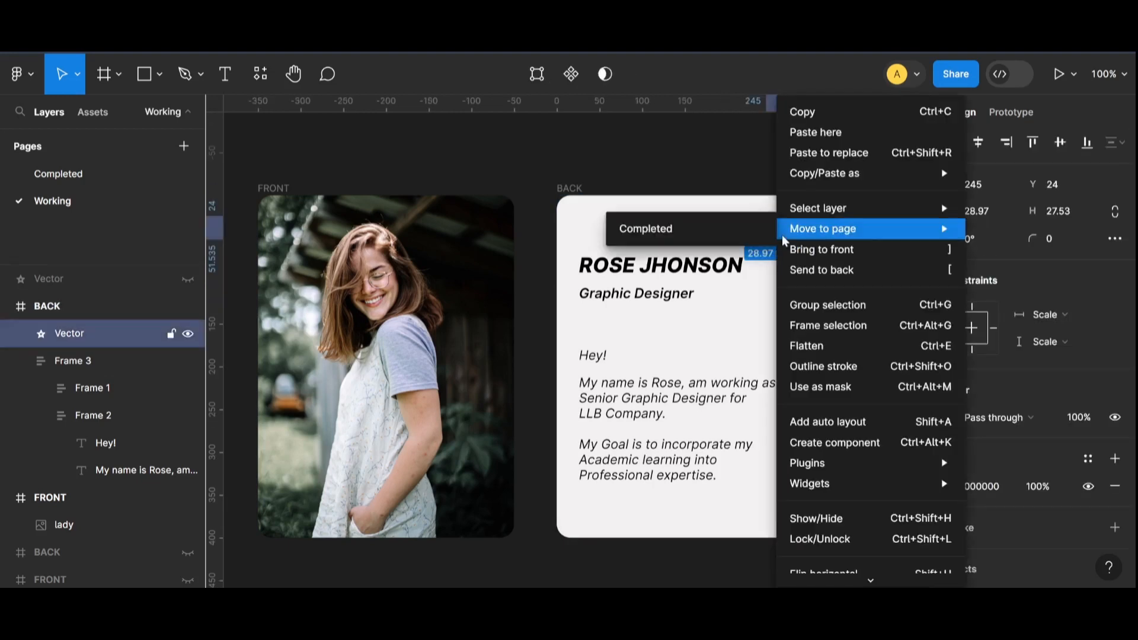
{"action": "left_click", "coordinate": [820, 119]}
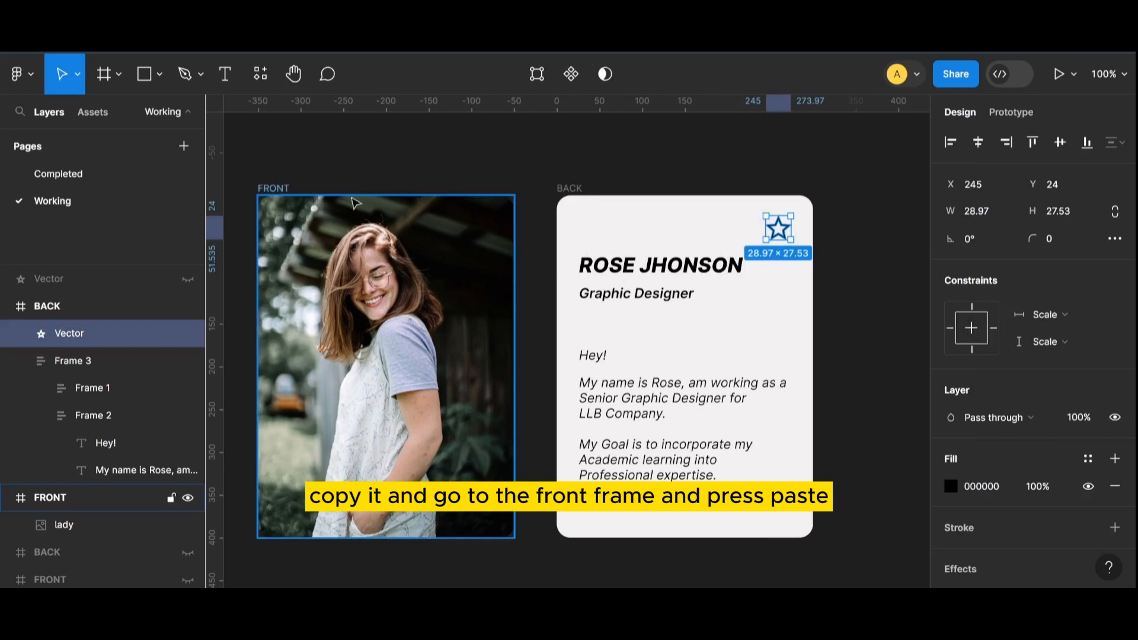
{"action": "left_click", "coordinate": [289, 188]}
Try pasting the star at the pointer on the FRONT frame and moving it near the upper right corner; undo both changes
{"action": "right_click", "coordinate": [282, 191]}
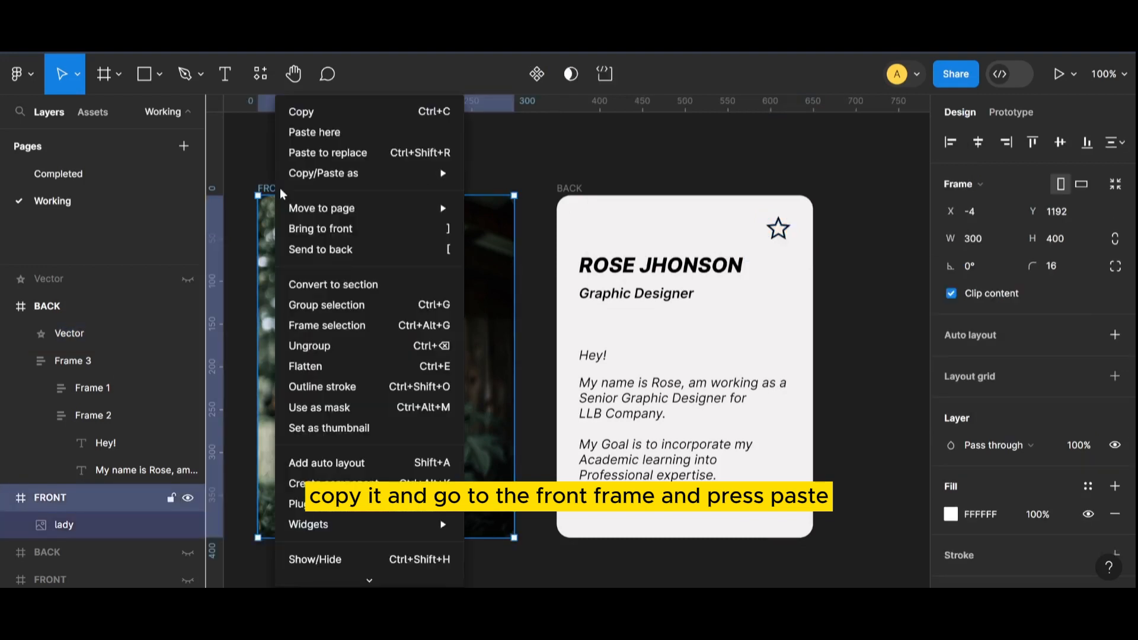
{"action": "left_click", "coordinate": [316, 132]}
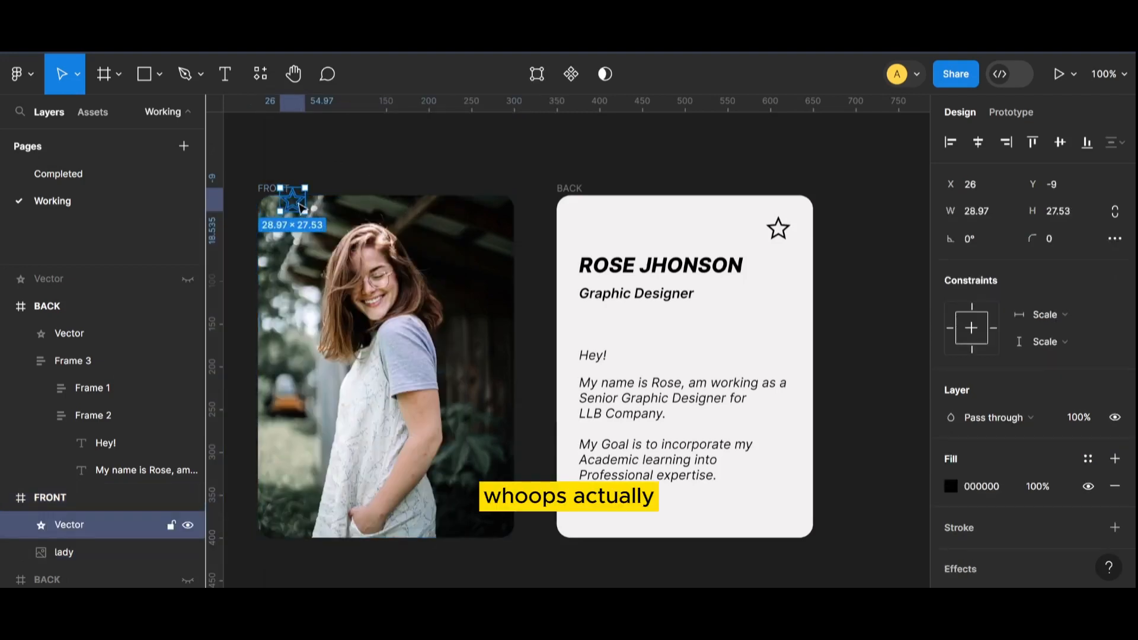
{"action": "left_click_drag", "start_coordinate": [301, 210], "coordinate": [488, 225]}
{"action": "key", "text": "ctrl+z"}
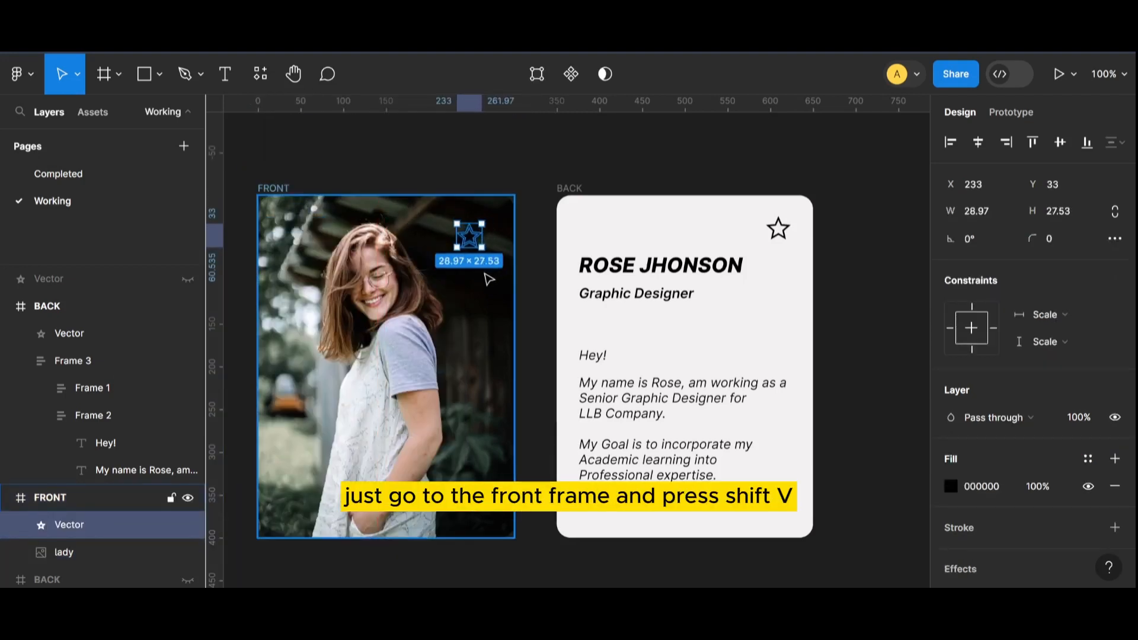
{"action": "key", "text": "ctrl+z"}
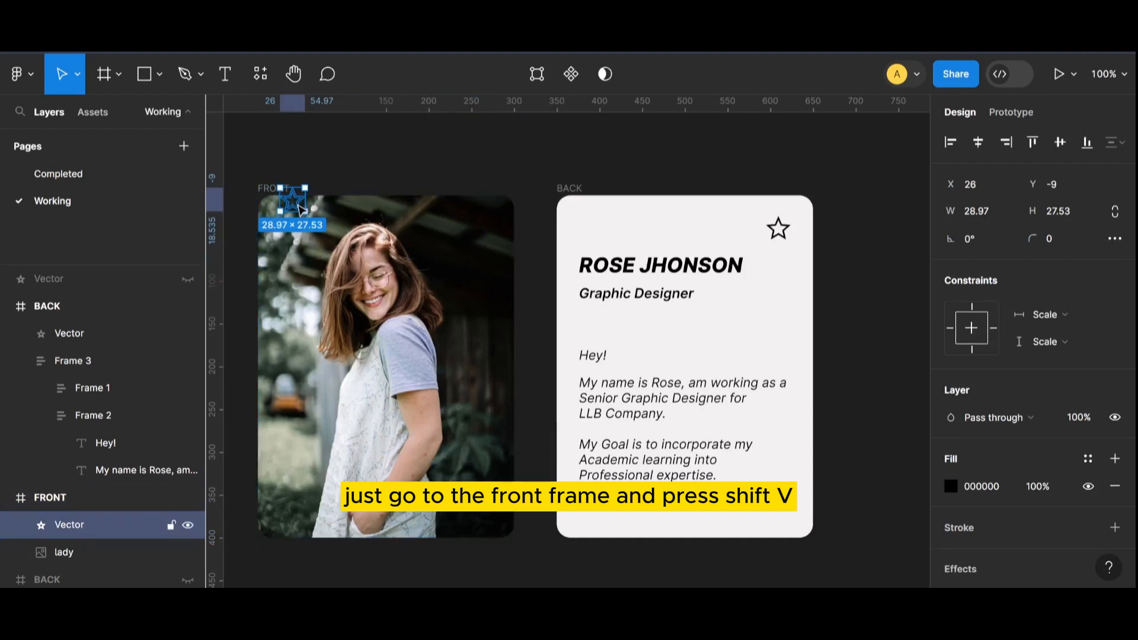
{"action": "key", "text": "ctrl+z"}
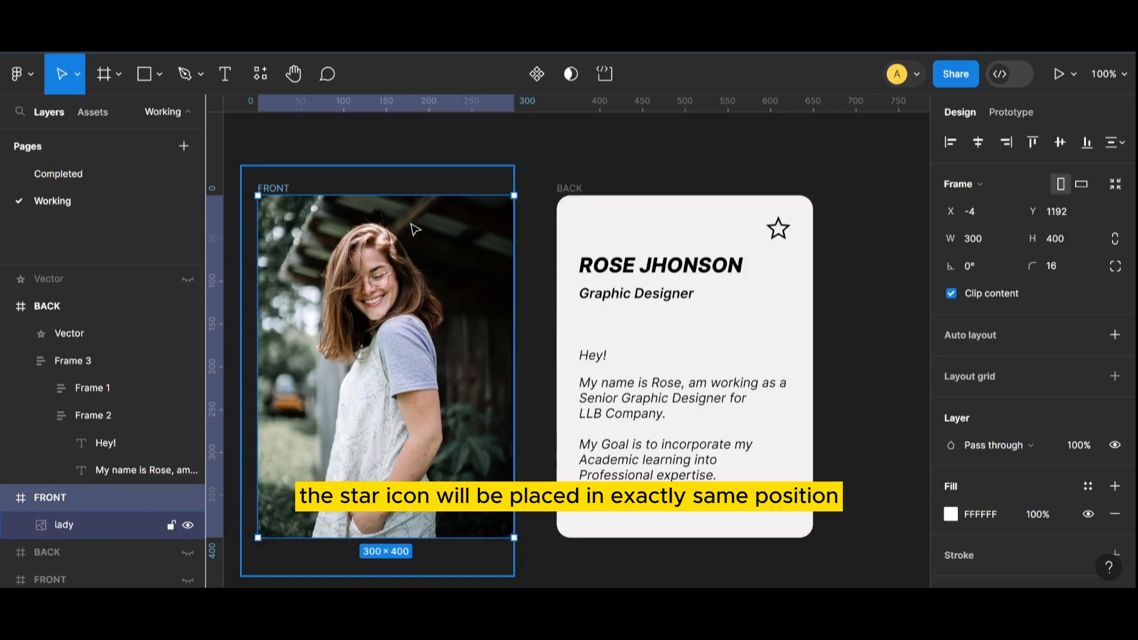
Paste the star into the FRONT frame at its copied position, X 245, Y 24, and change its fill to white
{"action": "key", "text": "ctrl+shift+v"}
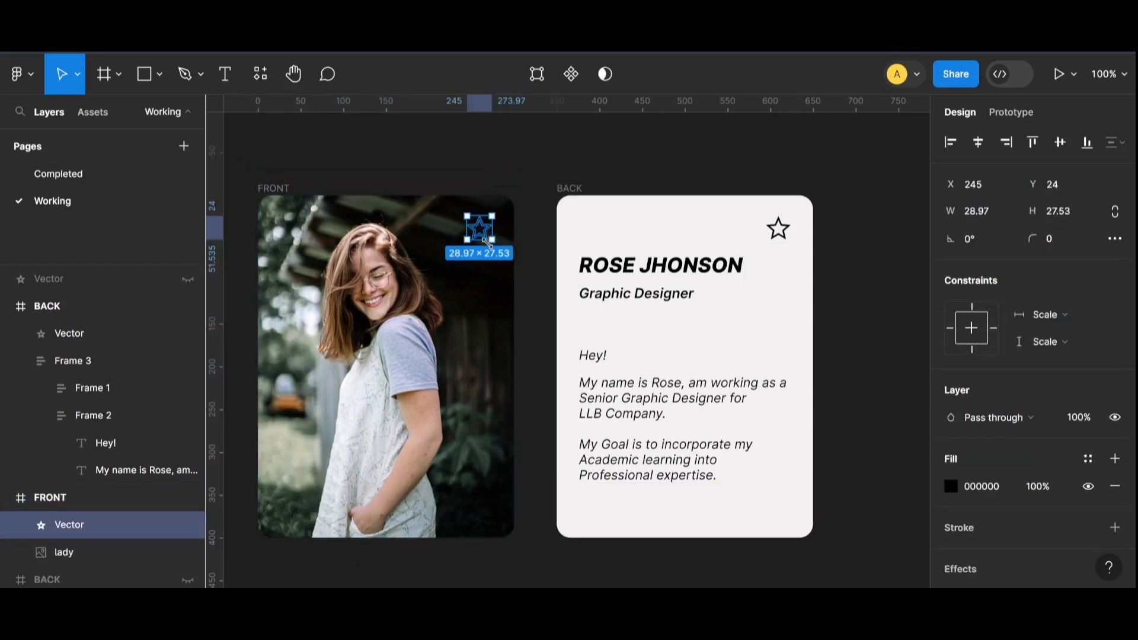
{"action": "left_click", "coordinate": [951, 488]}
{"action": "left_click", "coordinate": [730, 166]}
{"action": "left_click", "coordinate": [895, 363]}
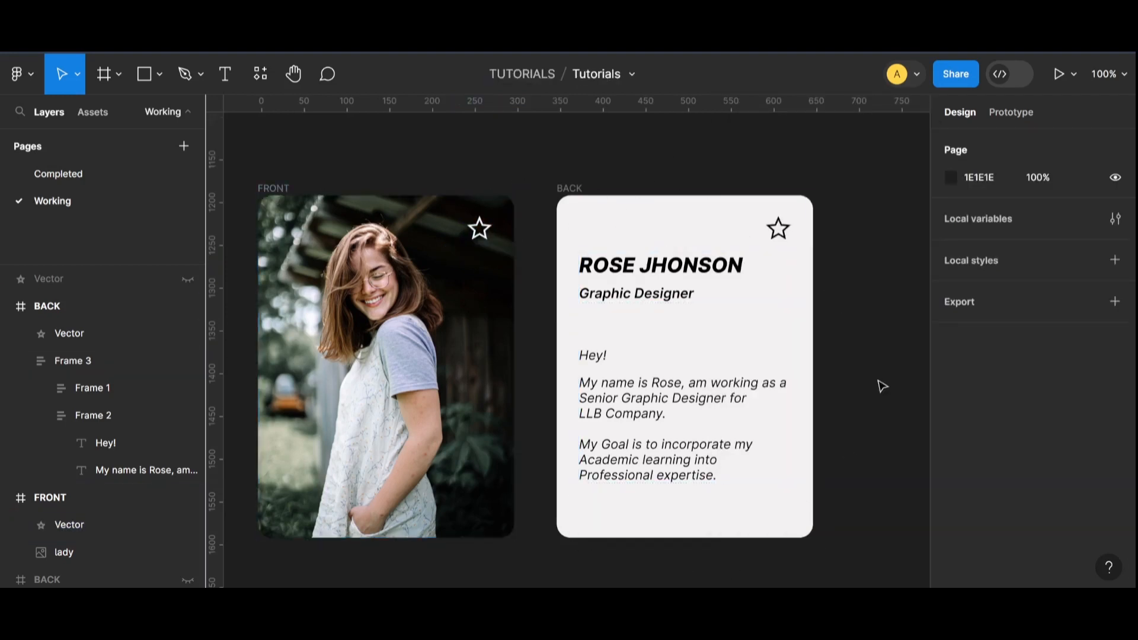
Duplicate the FRONT and BACK frames together and place the copies directly below the originals at Y 1700
{"action": "key", "text": "ctrl+minus"}
{"action": "scroll", "coordinate": [854, 373], "scroll_direction": "down", "scroll_amount": 2}
{"action": "left_click_drag", "start_coordinate": [353, 145], "coordinate": [781, 386]}
{"action": "left_click_drag", "start_coordinate": [625, 235], "coordinate": [622, 450]}
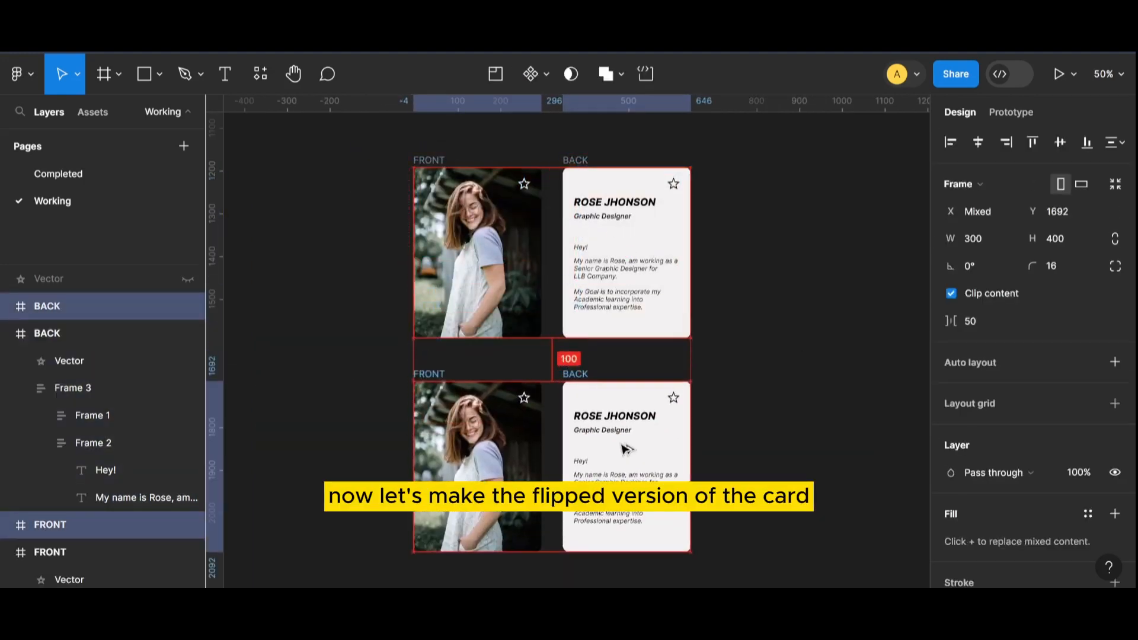
{"action": "key", "text": "Escape"}
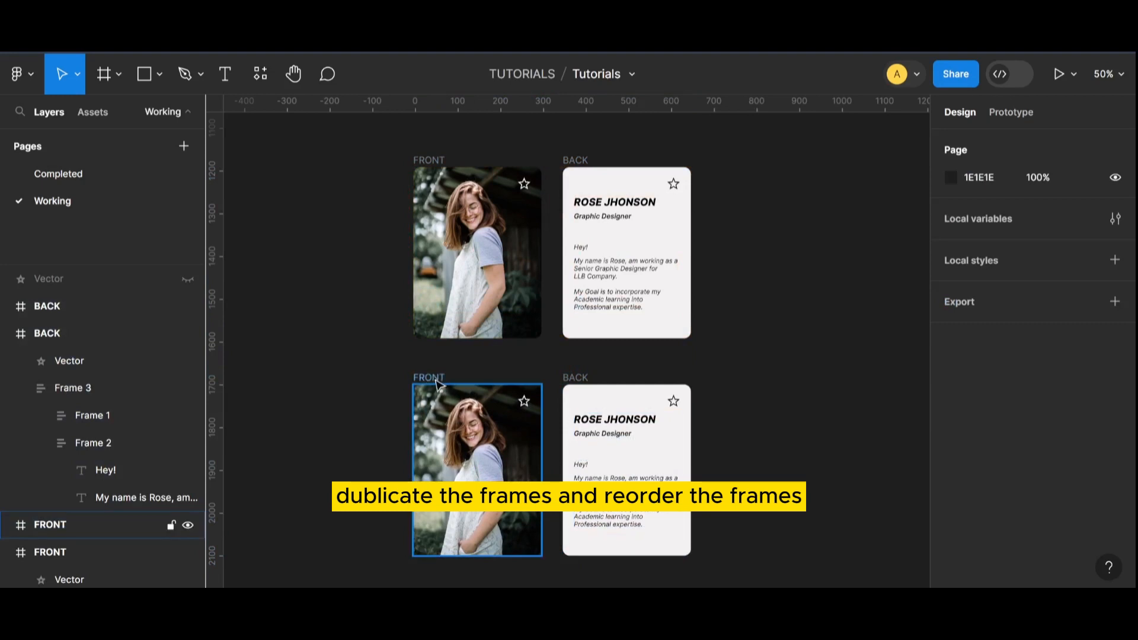
Swap the two copied frames in the lower row, placing the text card at X -4 and the photo card at X 346
{"action": "left_click_drag", "start_coordinate": [439, 380], "coordinate": [762, 381]}
{"action": "left_click_drag", "start_coordinate": [567, 380], "coordinate": [417, 380]}
{"action": "left_click_drag", "start_coordinate": [746, 379], "coordinate": [571, 379]}
{"action": "scroll", "coordinate": [691, 373], "scroll_direction": "down", "scroll_amount": 3}
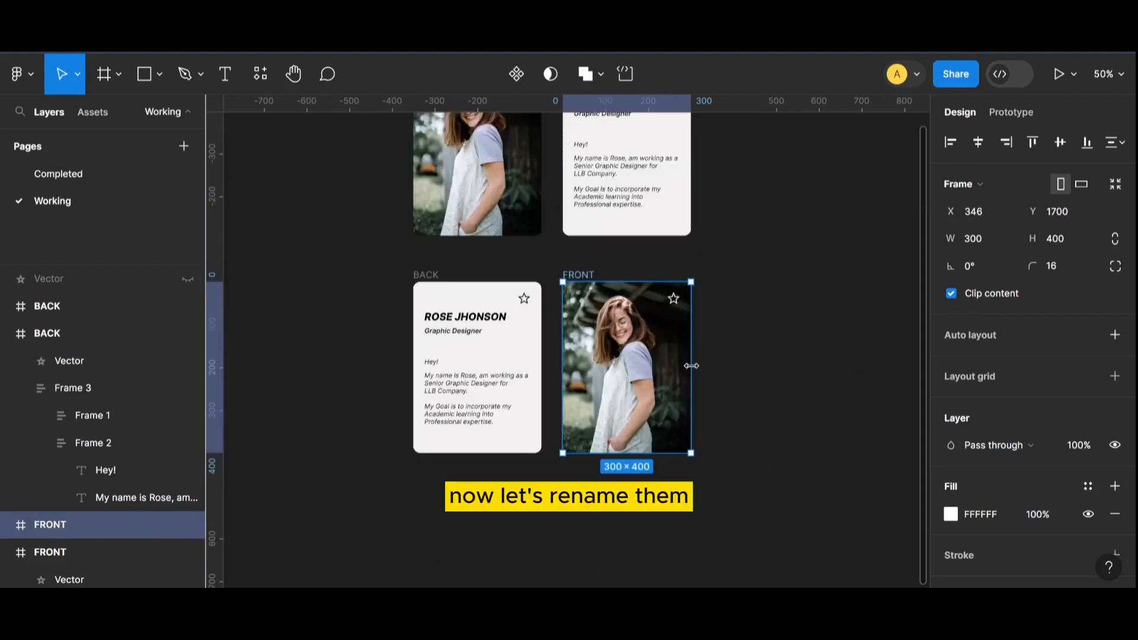
Rename the lower text card frame as "front" in lowercase
{"action": "key", "text": "shift+0"}
{"action": "left_click", "coordinate": [266, 214]}
{"action": "double_click", "coordinate": [265, 213]}
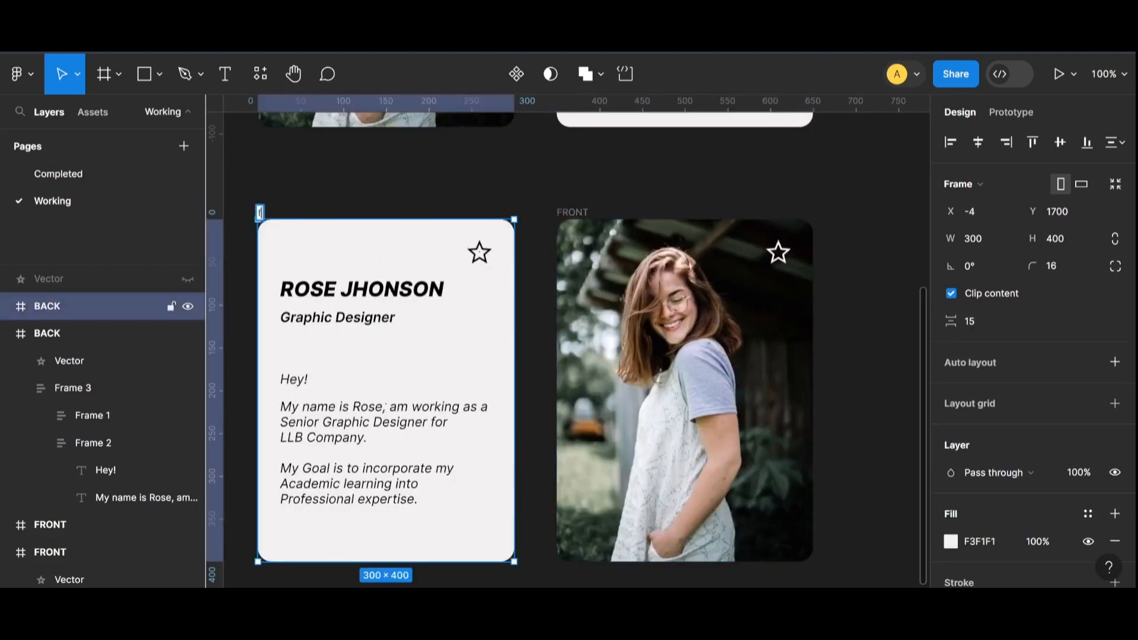
{"action": "type", "text": "front"}
{"action": "double_click", "coordinate": [578, 213]}
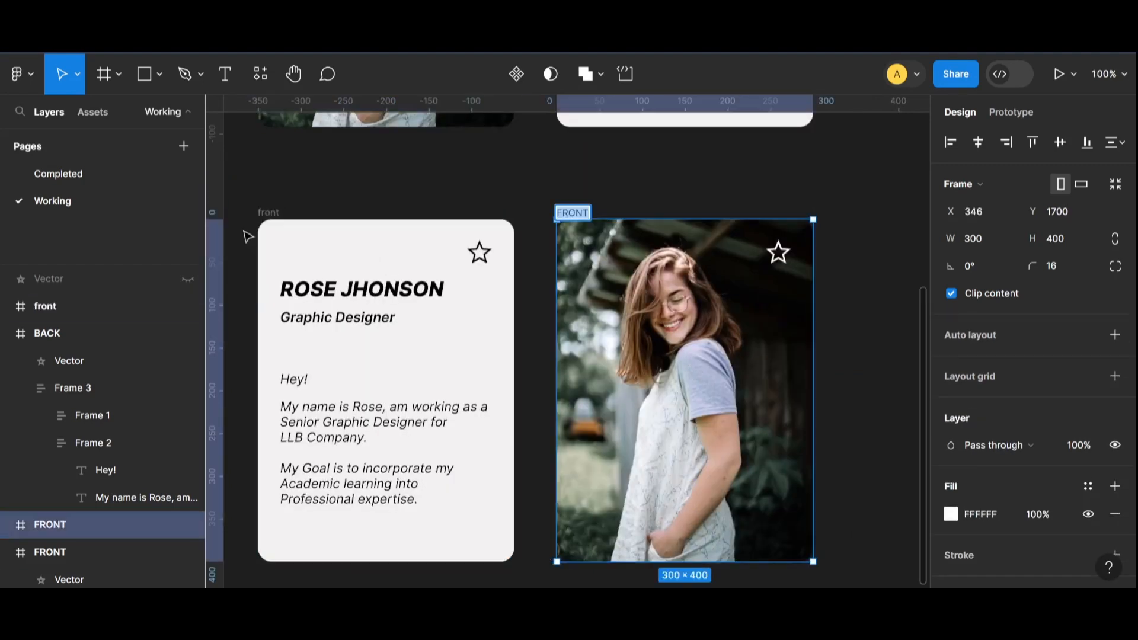
Rename the lower text card frame as FRONT in capitals and the lower photo card frame as BACK
{"action": "double_click", "coordinate": [267, 214]}
{"action": "key", "text": "Caps_Lock"}
{"action": "type", "text": "FR"}
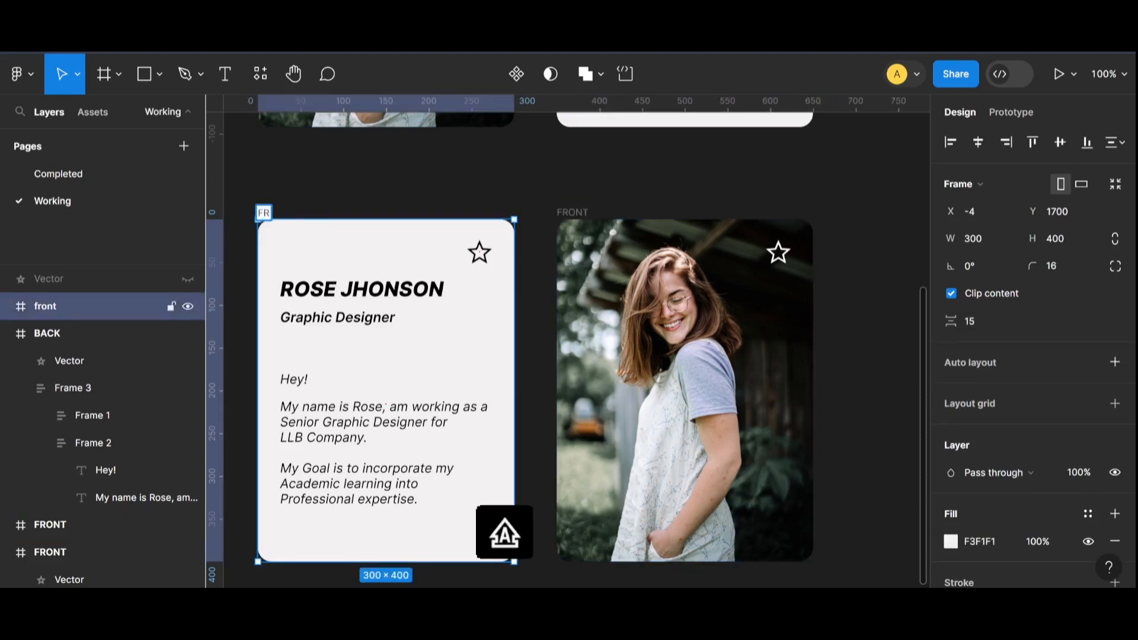
{"action": "type", "text": "ONT"}
{"action": "double_click", "coordinate": [572, 212]}
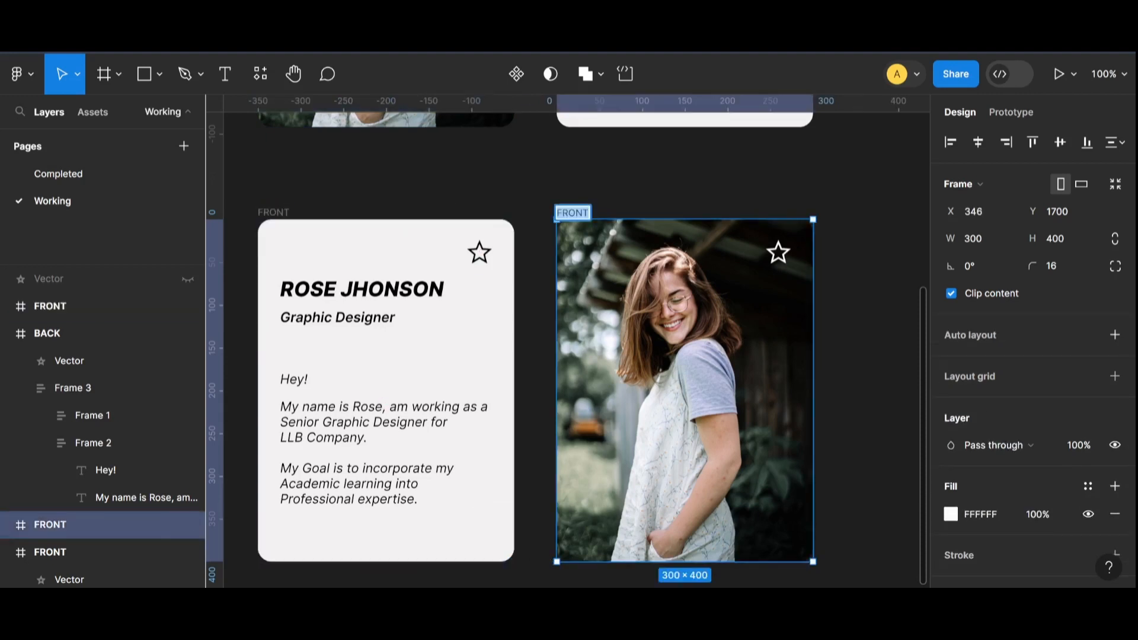
{"action": "type", "text": "BACK"}
{"action": "left_click", "coordinate": [856, 255]}
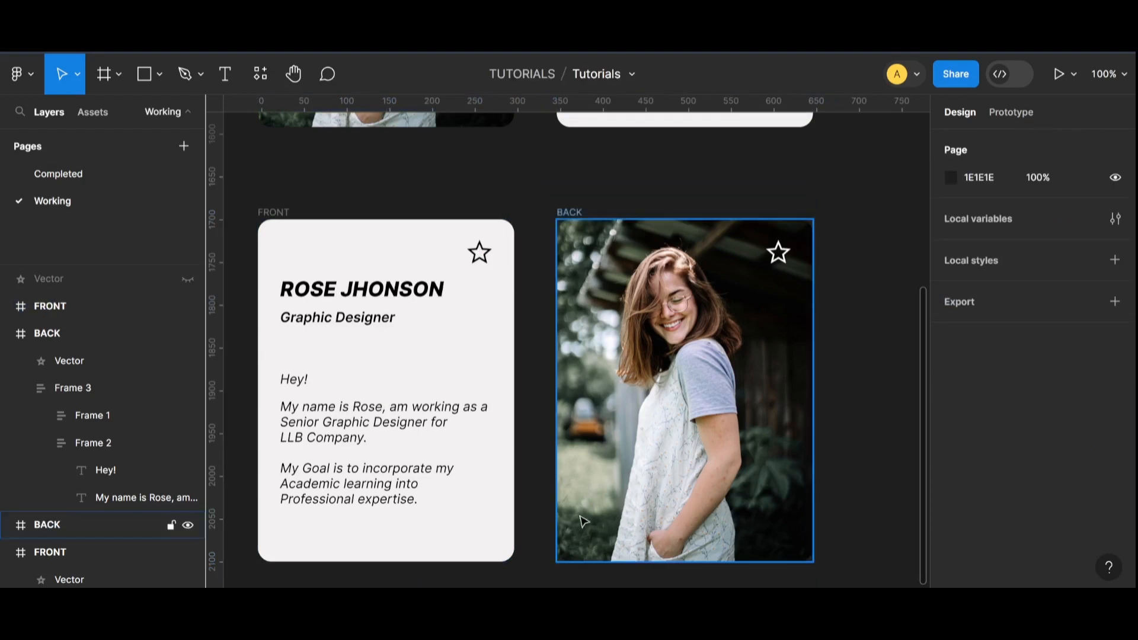
Stack the frames of the lower pair and of the upper pair by aligning each FRONT and BACK on their horizontal centers
{"action": "key", "text": "ctrl+minus"}
{"action": "scroll", "coordinate": [786, 424], "scroll_direction": "up", "scroll_amount": 3}
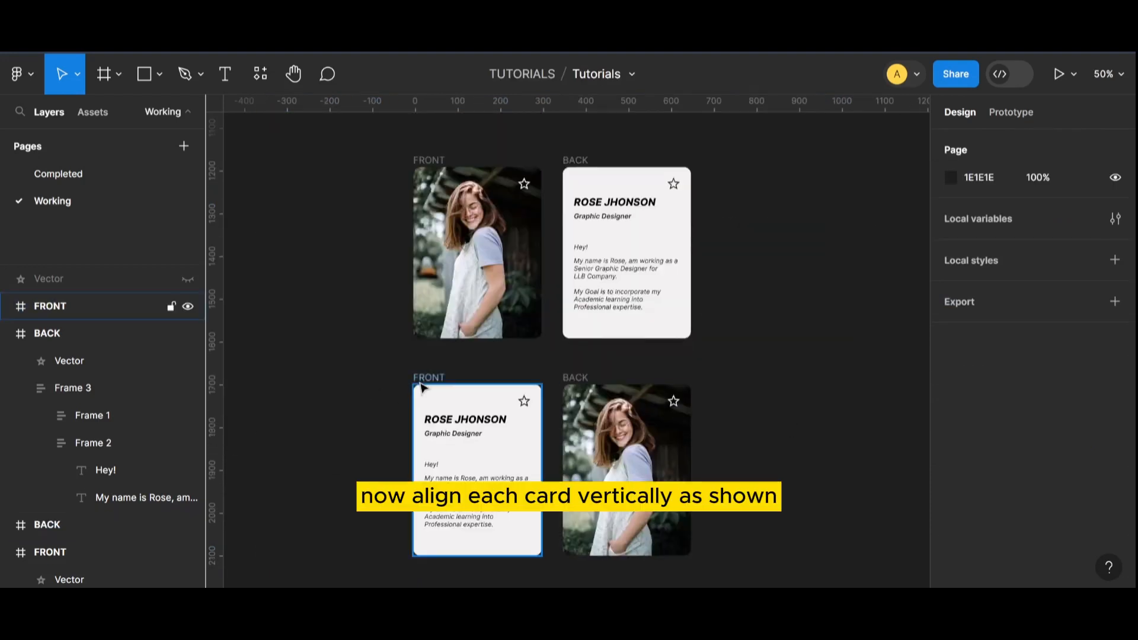
{"action": "left_click", "coordinate": [451, 397]}
{"action": "left_click", "coordinate": [569, 382], "text": "shift"}
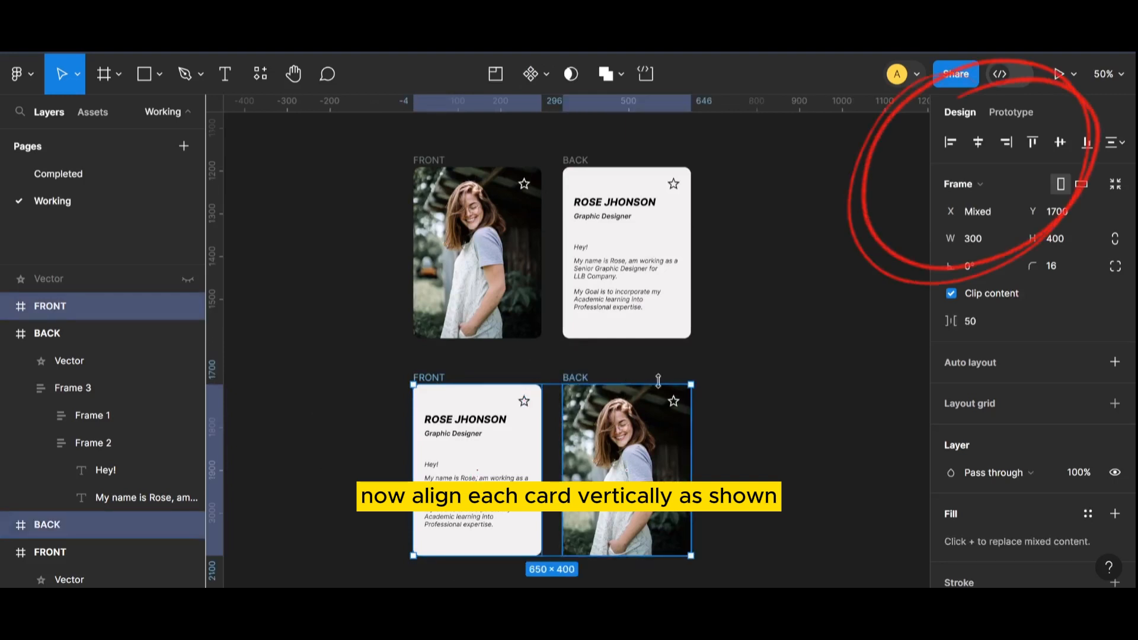
{"action": "left_click", "coordinate": [978, 142]}
{"action": "left_click", "coordinate": [428, 161]}
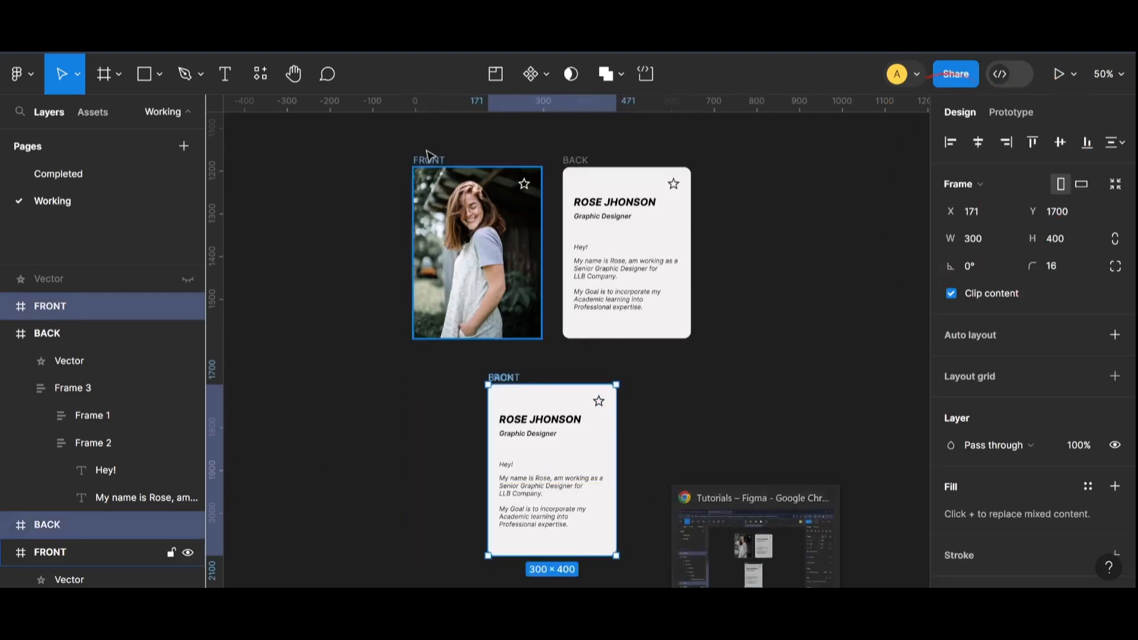
{"action": "left_click", "coordinate": [574, 155], "text": "shift"}
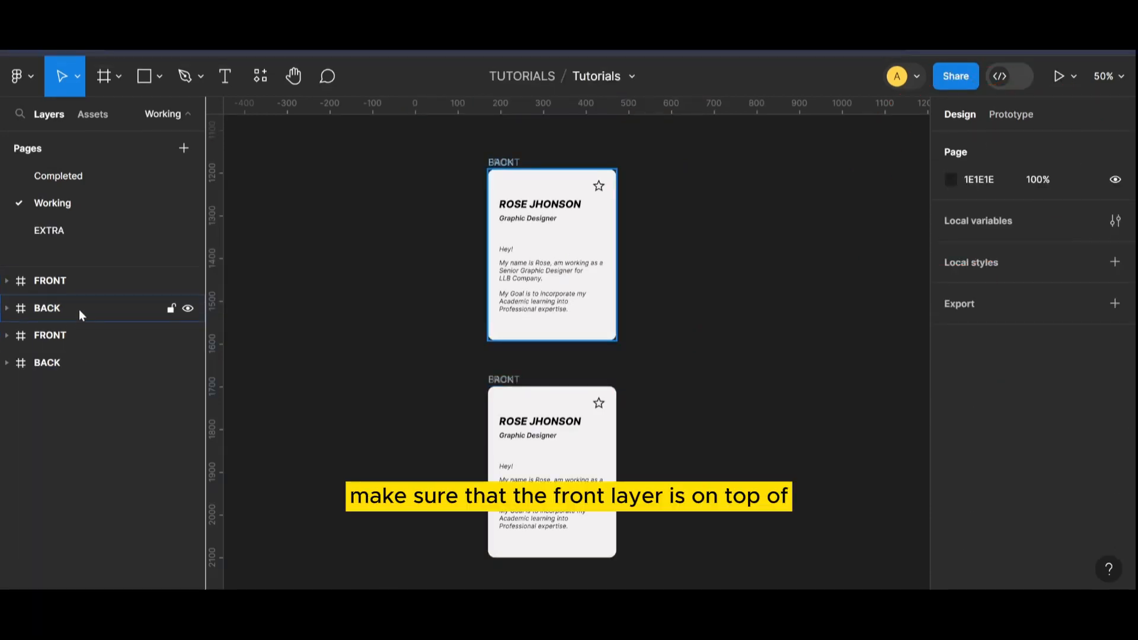
Reorder the layers so the upper photo FRONT frame lies above its BACK frame
{"action": "left_click_drag", "start_coordinate": [60, 334], "coordinate": [88, 312]}
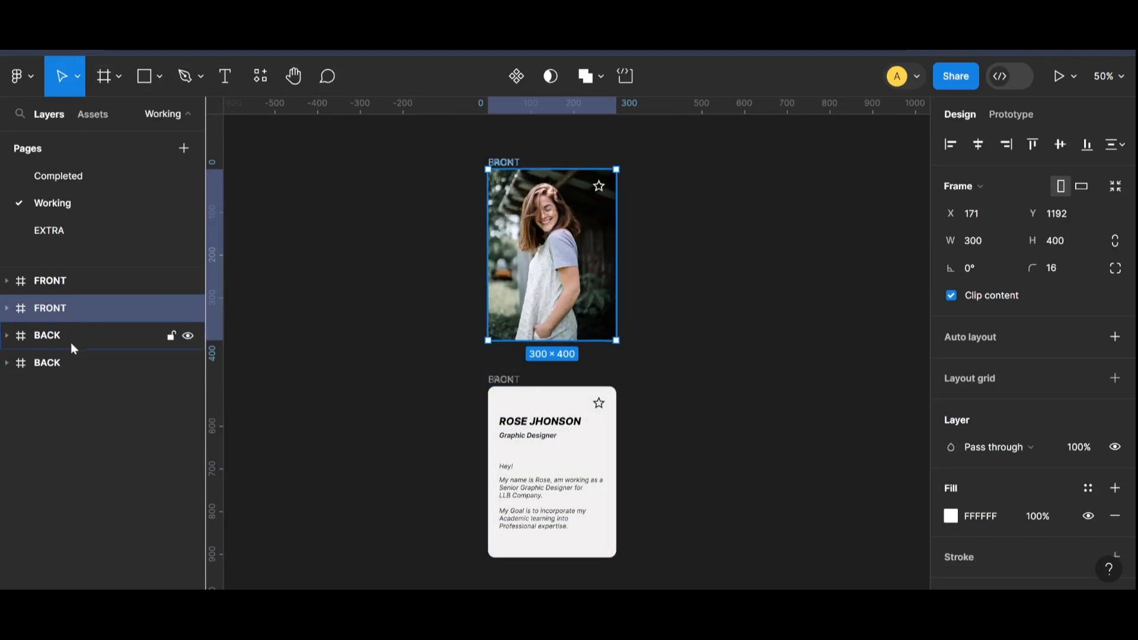
{"action": "left_click", "coordinate": [740, 372]}
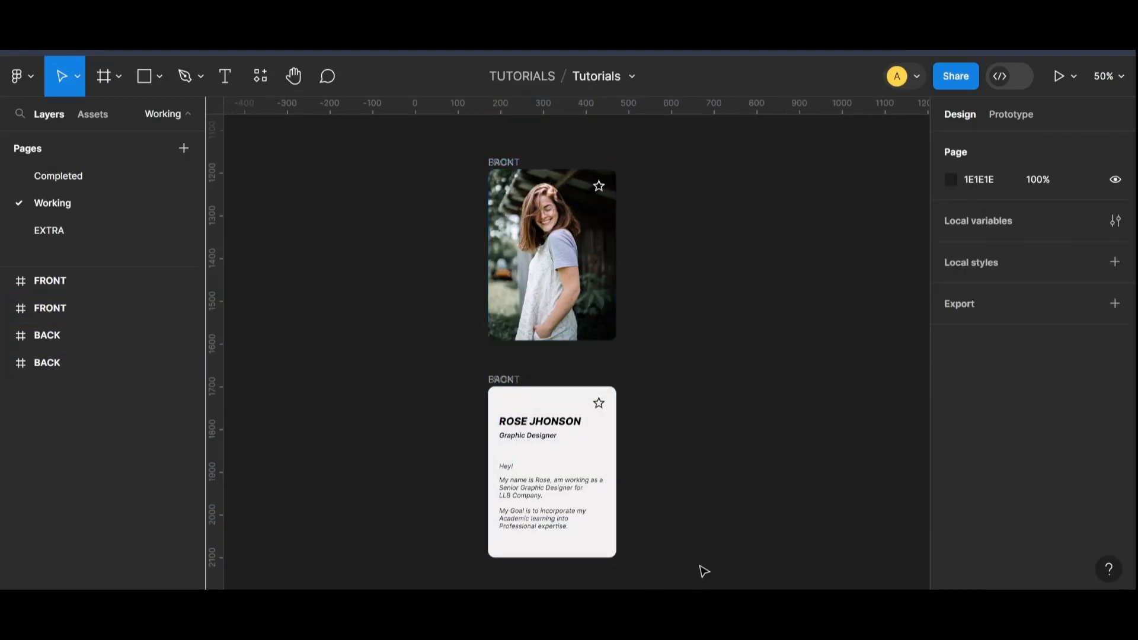
Turn the stacked upper photo FRONT and BACK frames into one component and rename it UNFLIPPED
{"action": "left_click_drag", "start_coordinate": [453, 147], "coordinate": [698, 348]}
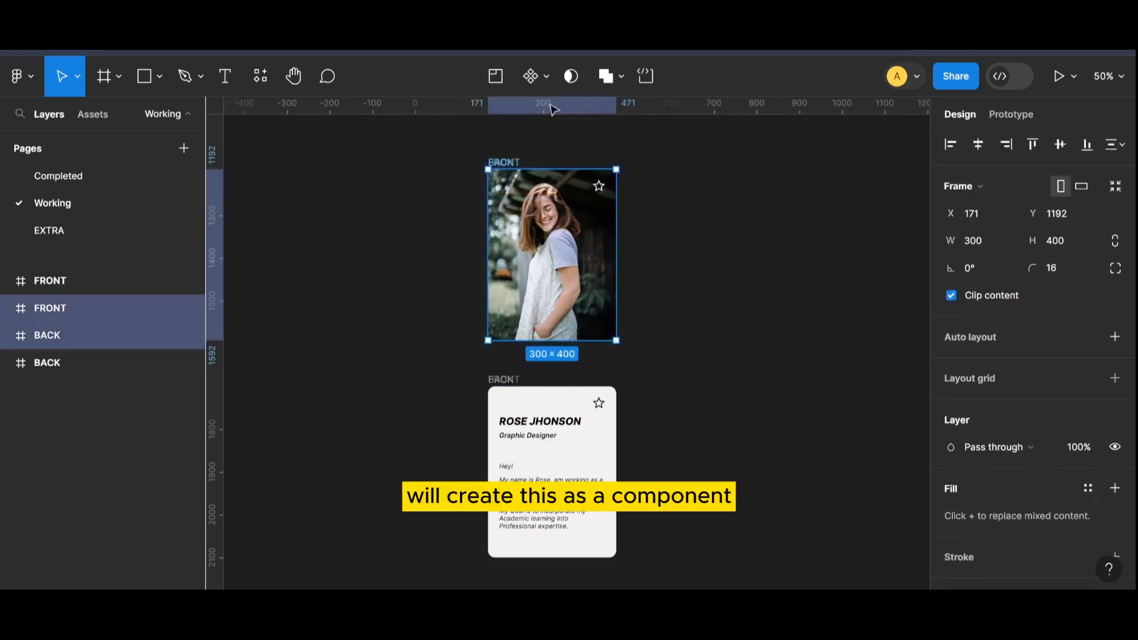
{"action": "left_click", "coordinate": [530, 75]}
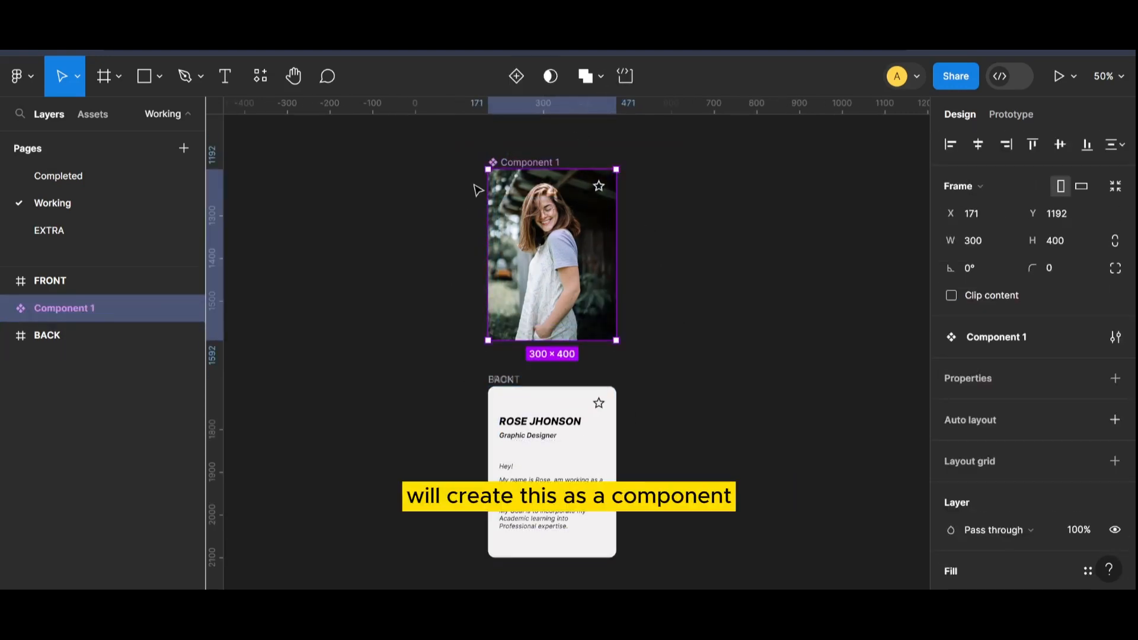
{"action": "double_click", "coordinate": [535, 164]}
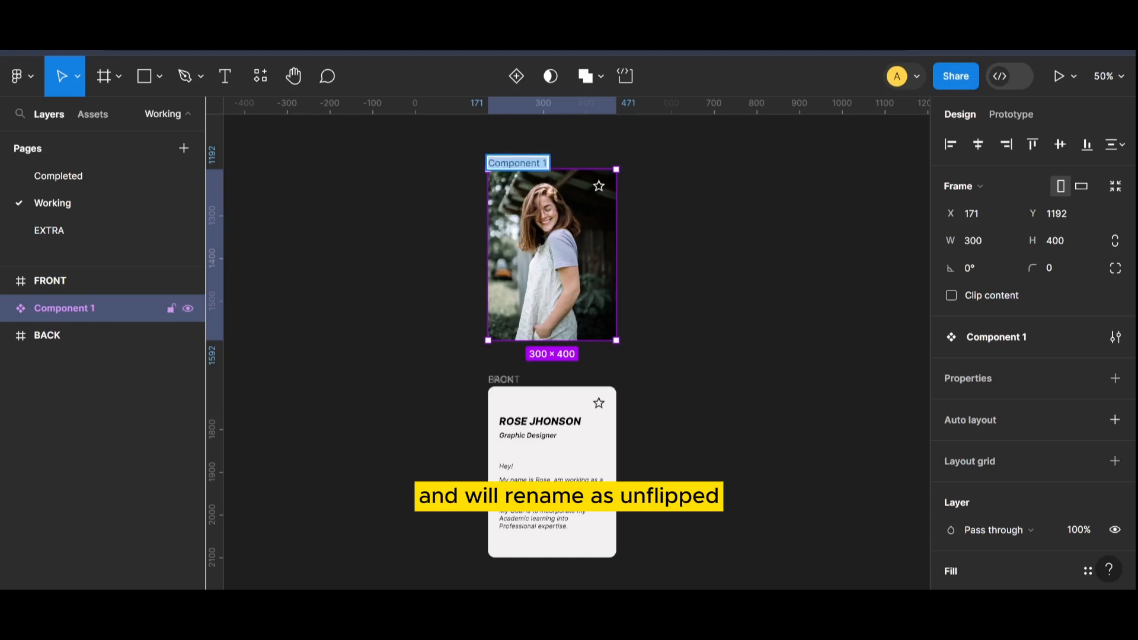
{"action": "type", "text": "NF"}
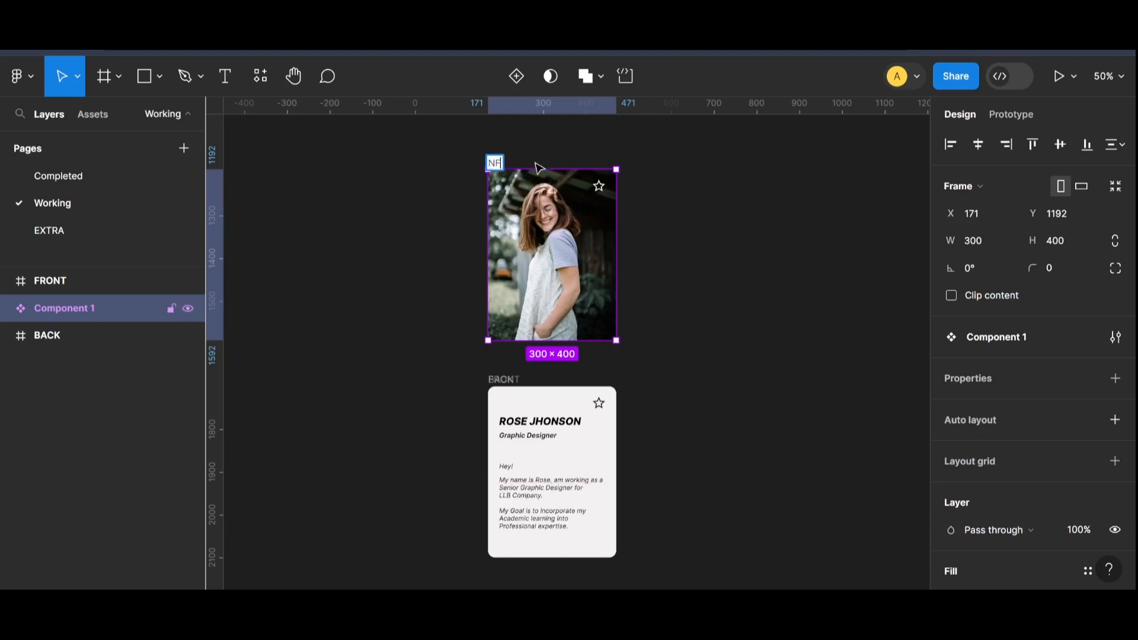
{"action": "type", "text": "LIPPED"}
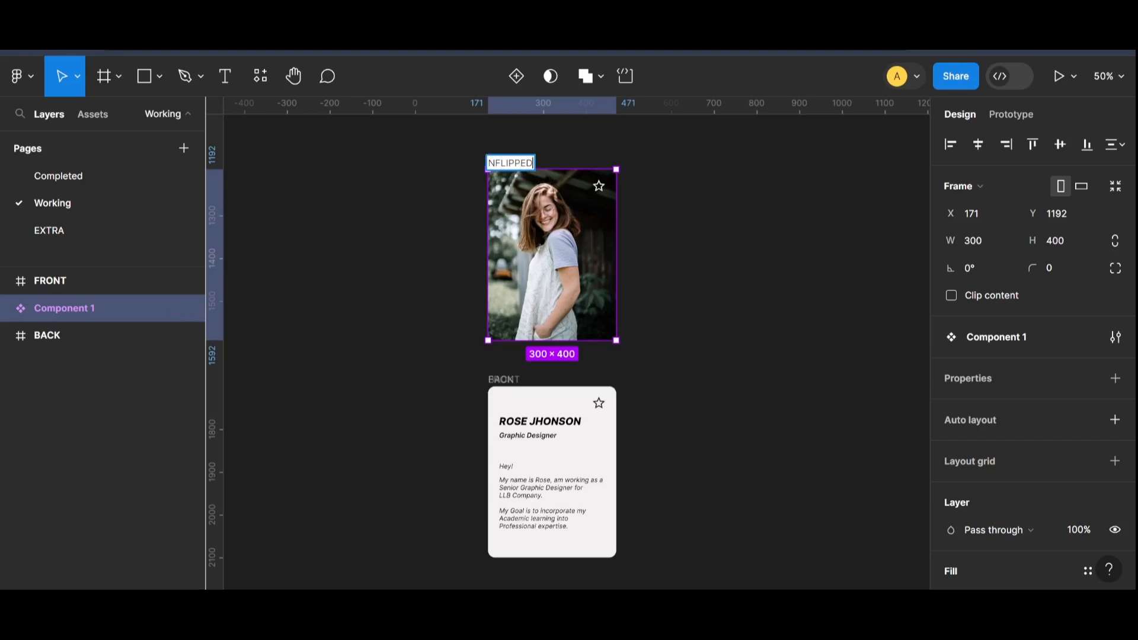
{"action": "key", "text": "Home"}
{"action": "type", "text": "U"}
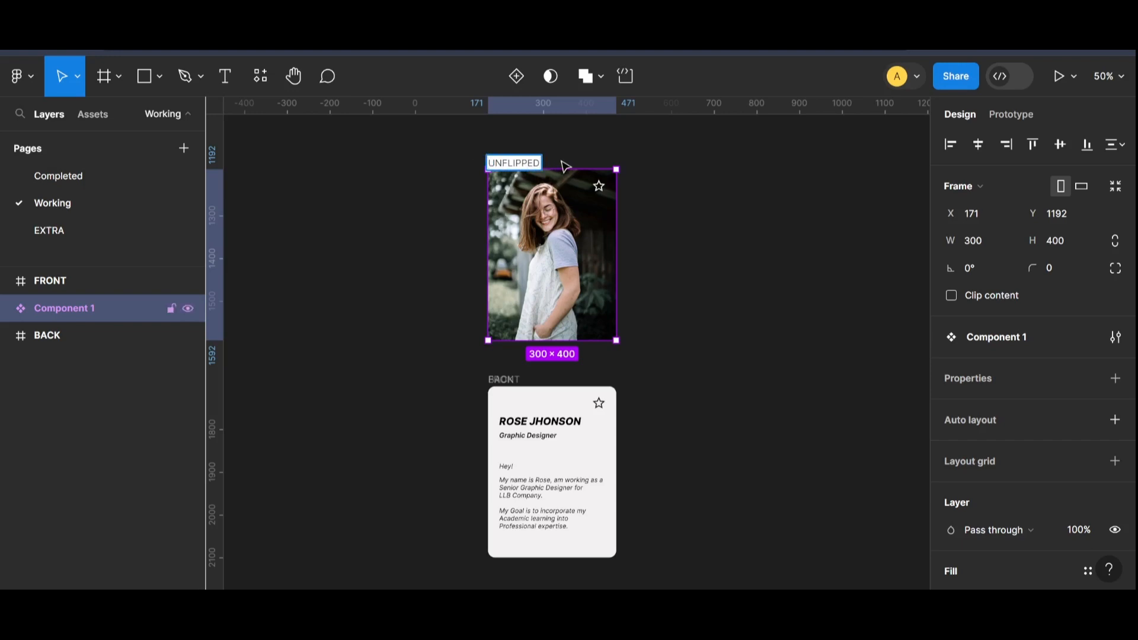
{"action": "left_click", "coordinate": [701, 319]}
Turn the stacked lower text-card FRONT and BACK frames into one component and rename it FLIPPED
{"action": "left_click", "coordinate": [507, 380]}
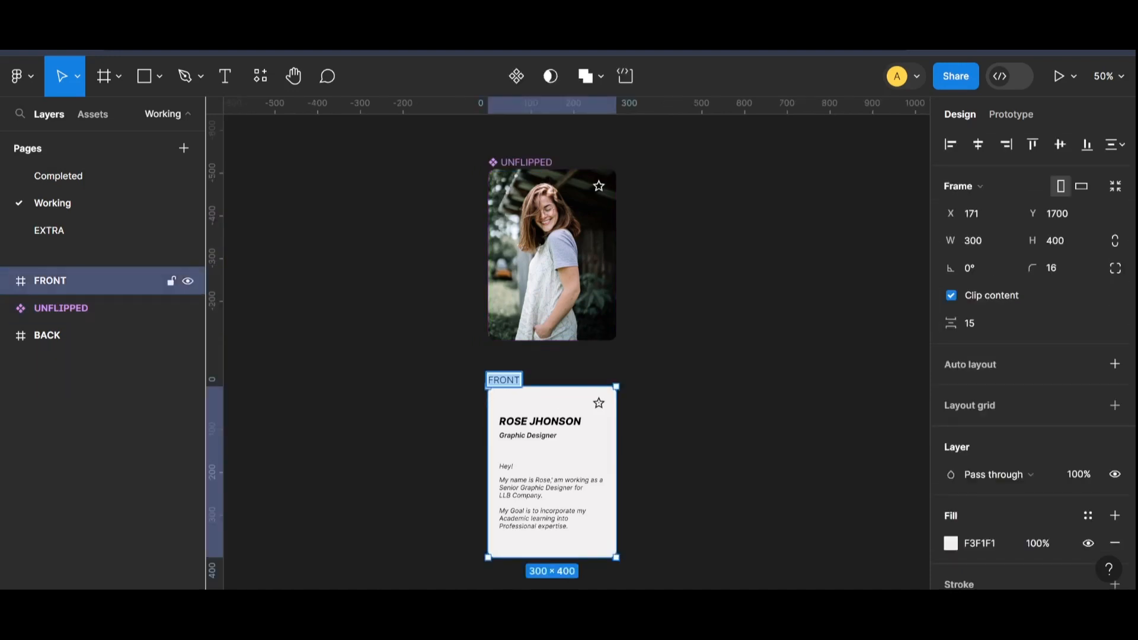
{"action": "left_click_drag", "start_coordinate": [467, 365], "coordinate": [698, 588]}
{"action": "left_click", "coordinate": [542, 77]}
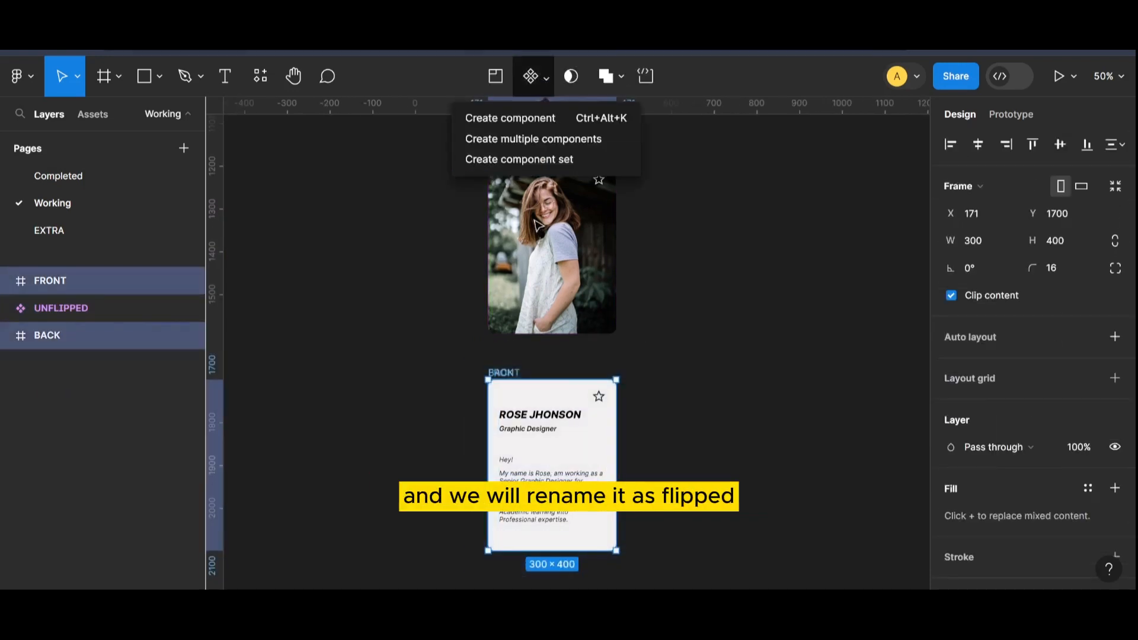
{"action": "left_click", "coordinate": [511, 118]}
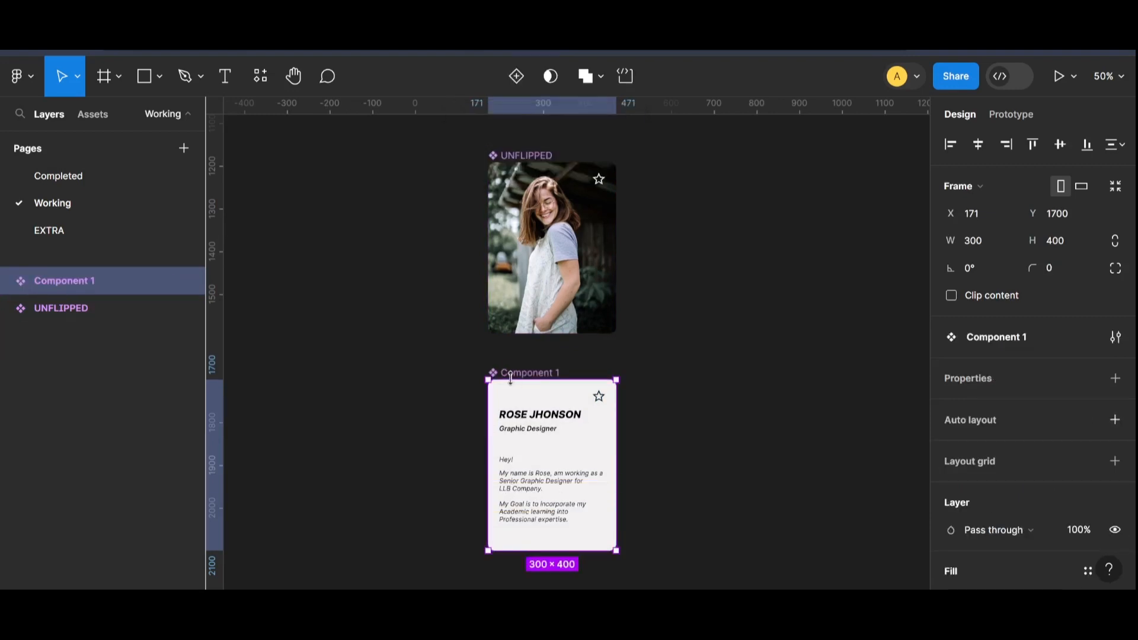
{"action": "double_click", "coordinate": [511, 373]}
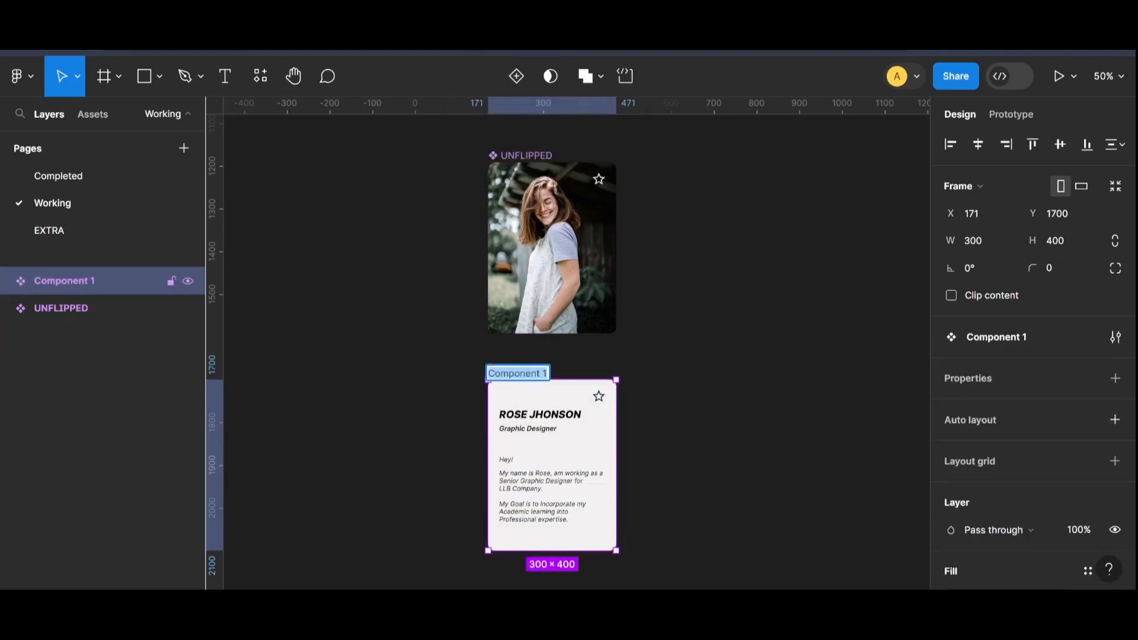
{"action": "type", "text": "FLIPPED"}
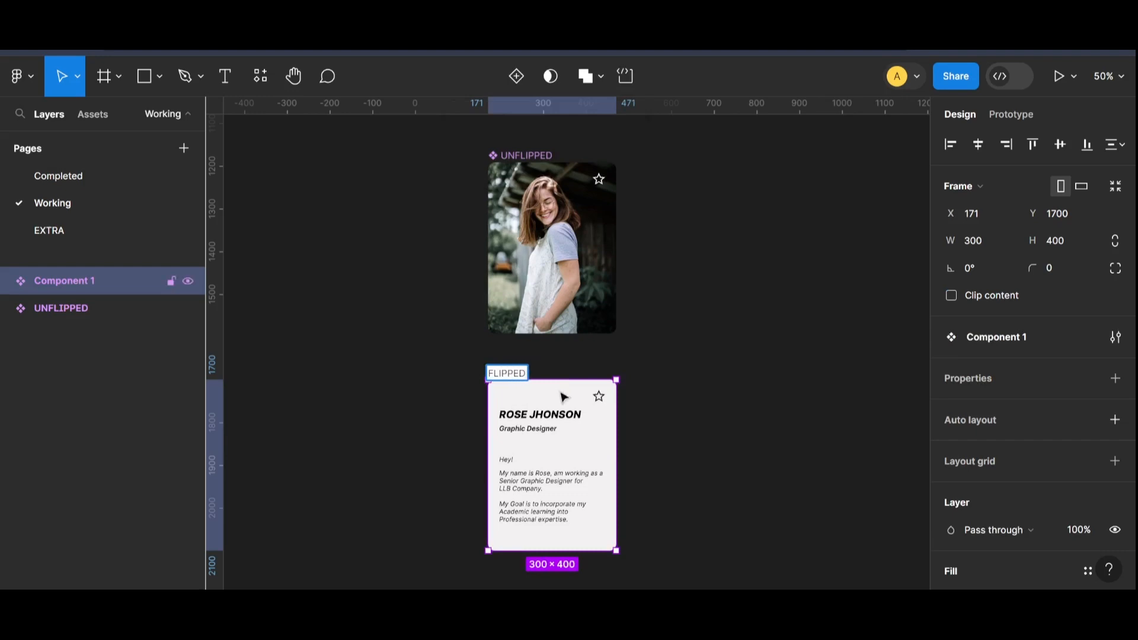
{"action": "left_click", "coordinate": [692, 363]}
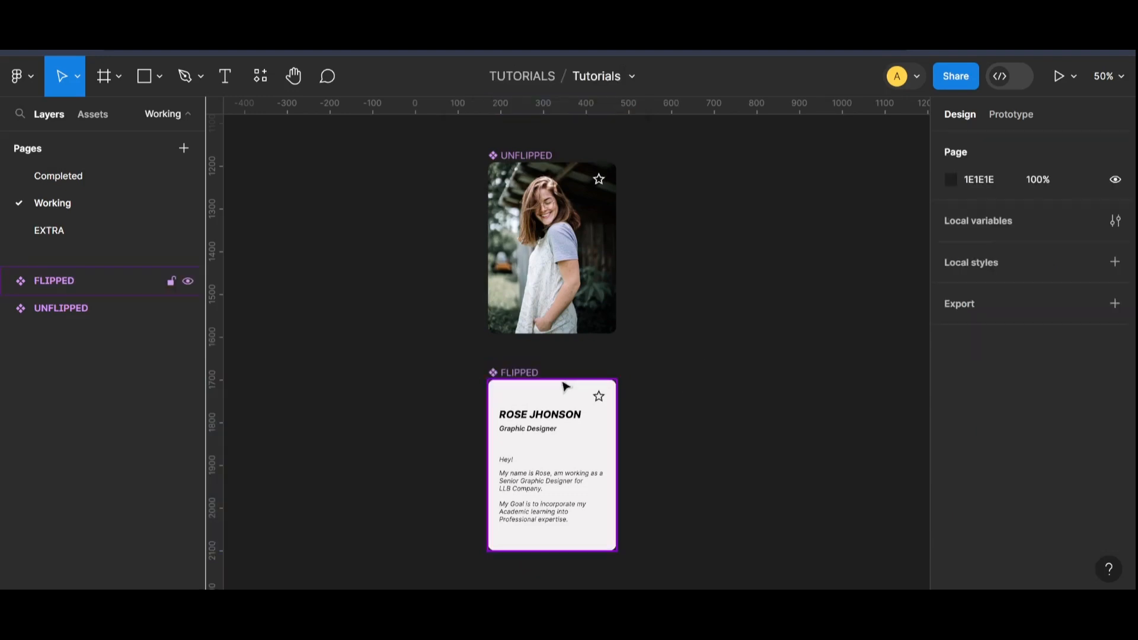
Move the FLIPPED component straight down to Y 1752, widening the gap below the UNFLIPPED component
{"action": "left_click", "coordinate": [529, 382]}
{"action": "left_click", "coordinate": [694, 346]}
{"action": "left_click_drag", "start_coordinate": [510, 379], "coordinate": [511, 401]}
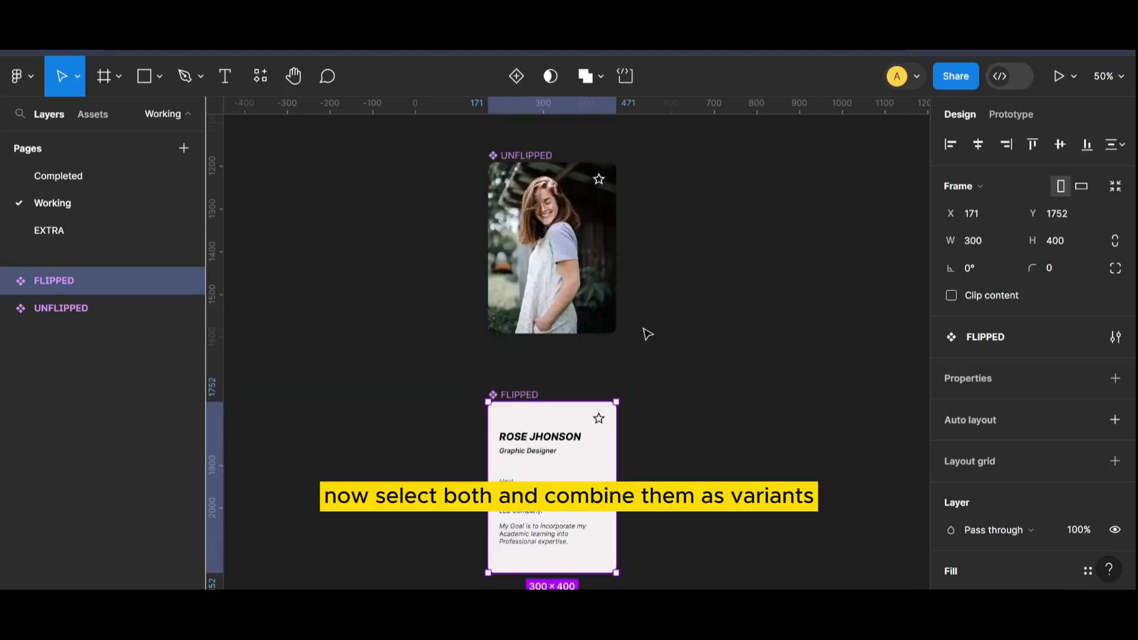
Combine the UNFLIPPED and FLIPPED components as variants of one component set
{"action": "left_click_drag", "start_coordinate": [444, 141], "coordinate": [740, 584]}
{"action": "scroll", "coordinate": [719, 369], "scroll_direction": "up", "scroll_amount": 2}
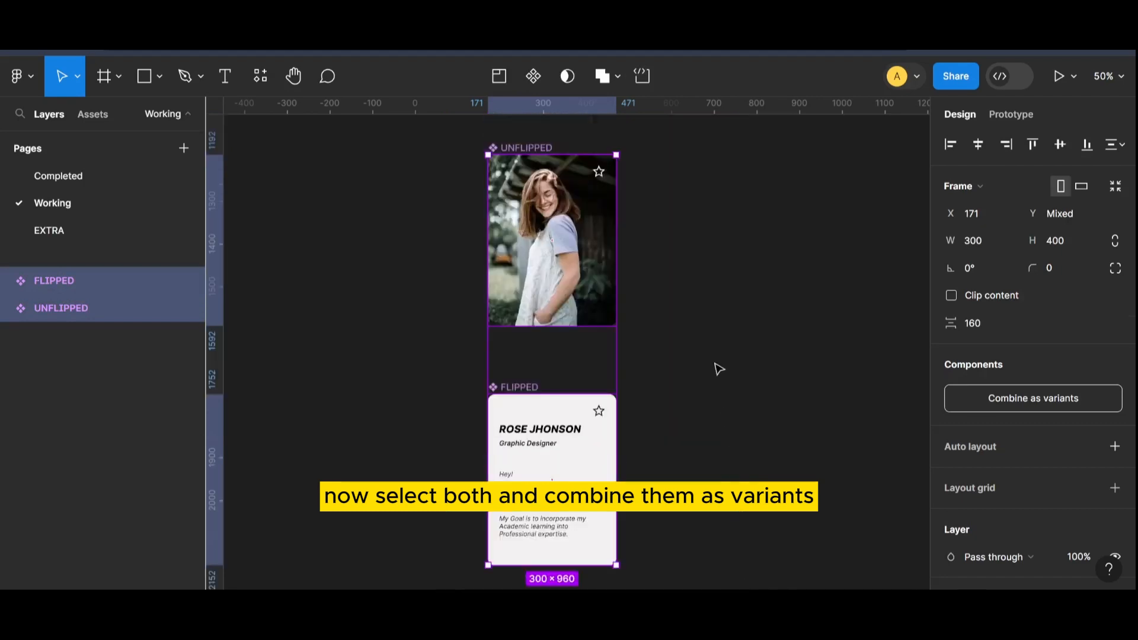
{"action": "left_click", "coordinate": [1027, 398]}
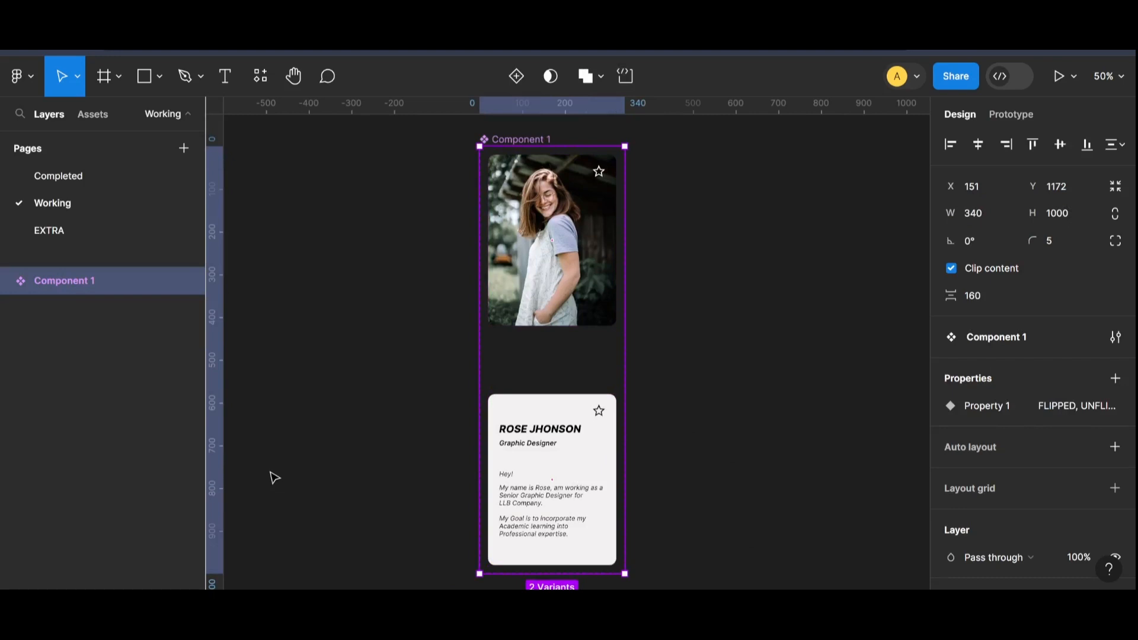
Add an on-click prototype connection from UNFLIPPED to FLIPPED, using Change to with Smart animate, Ease out and 300ms
{"action": "left_click", "coordinate": [1001, 117]}
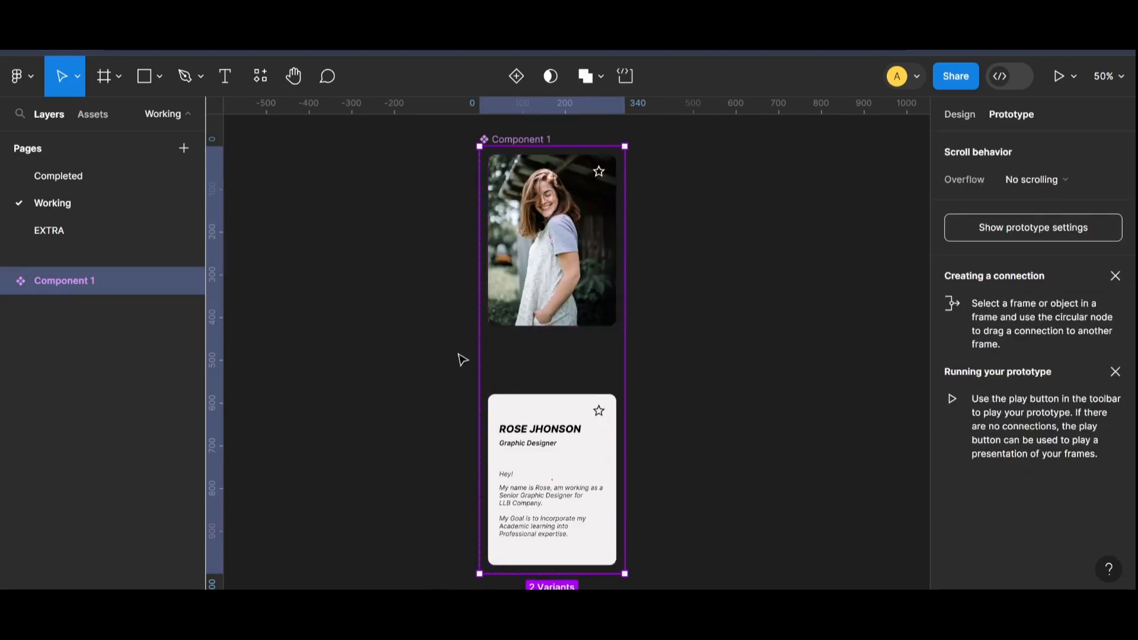
{"action": "left_click", "coordinate": [527, 321]}
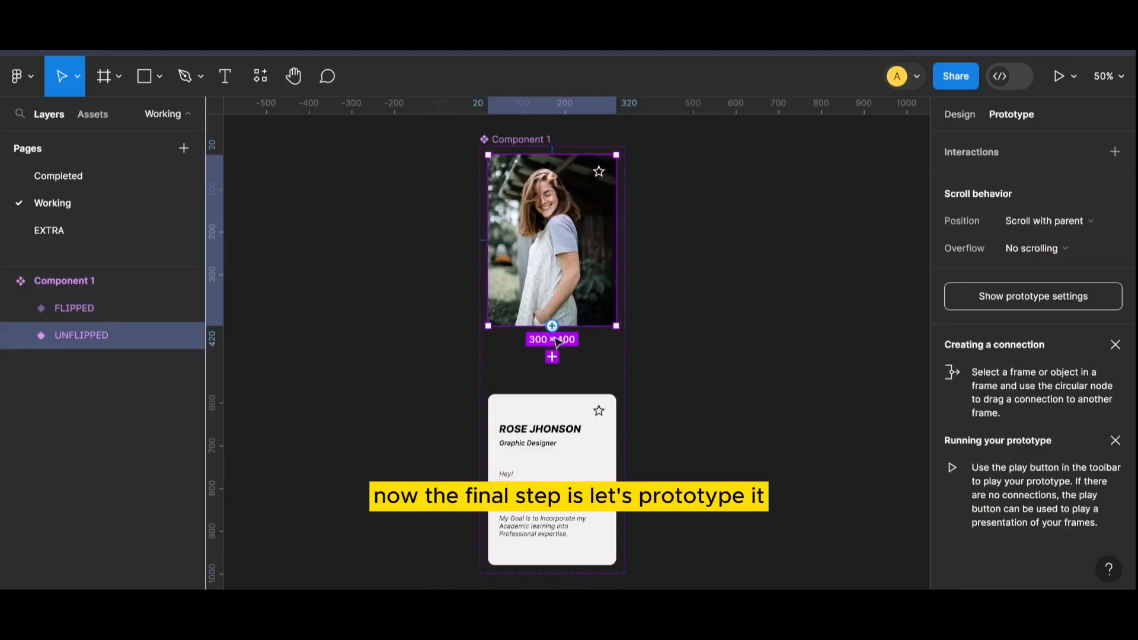
{"action": "left_click_drag", "start_coordinate": [552, 326], "coordinate": [558, 410]}
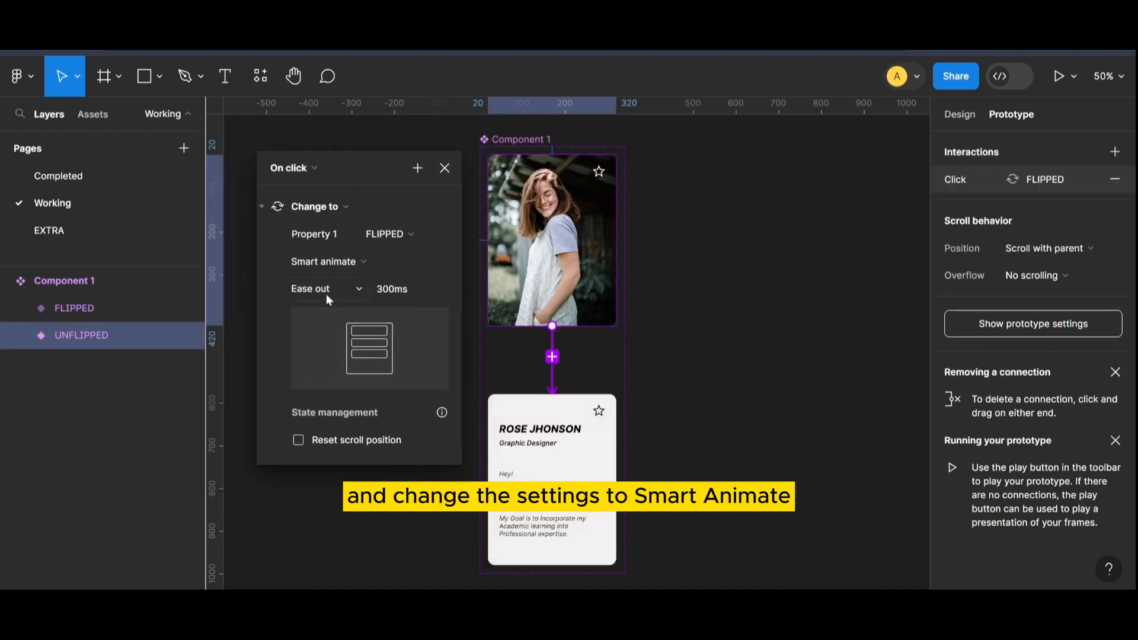
{"action": "left_click", "coordinate": [637, 368]}
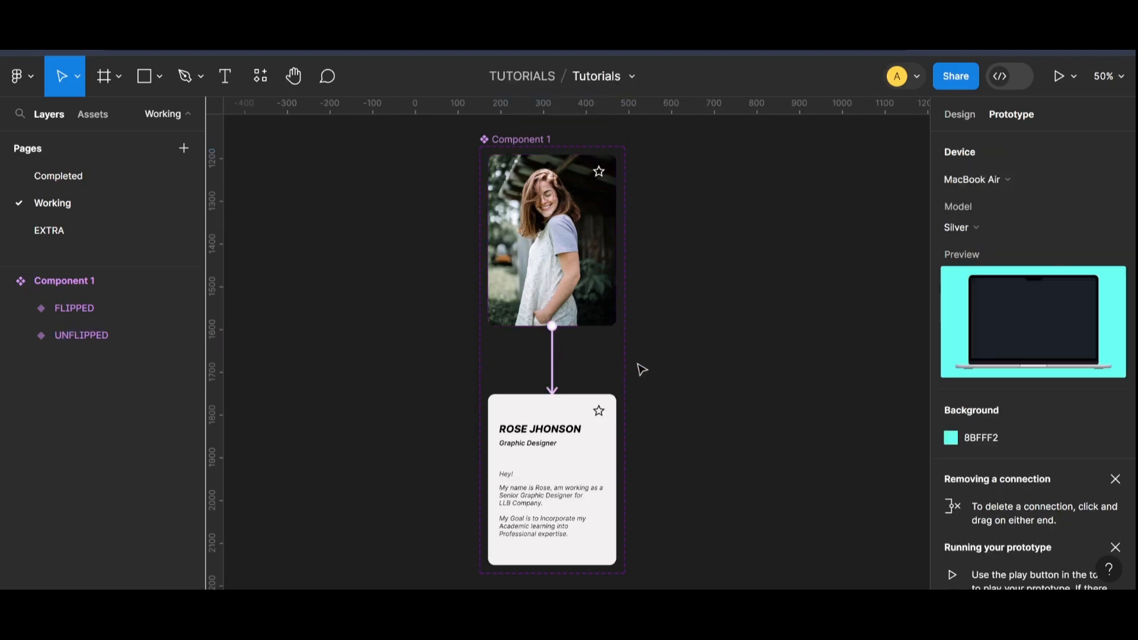
Add an on-click prototype connection from FLIPPED back to UNFLIPPED, using Change to with Smart animate
{"action": "left_click", "coordinate": [505, 405]}
{"action": "left_click_drag", "start_coordinate": [565, 394], "coordinate": [572, 324]}
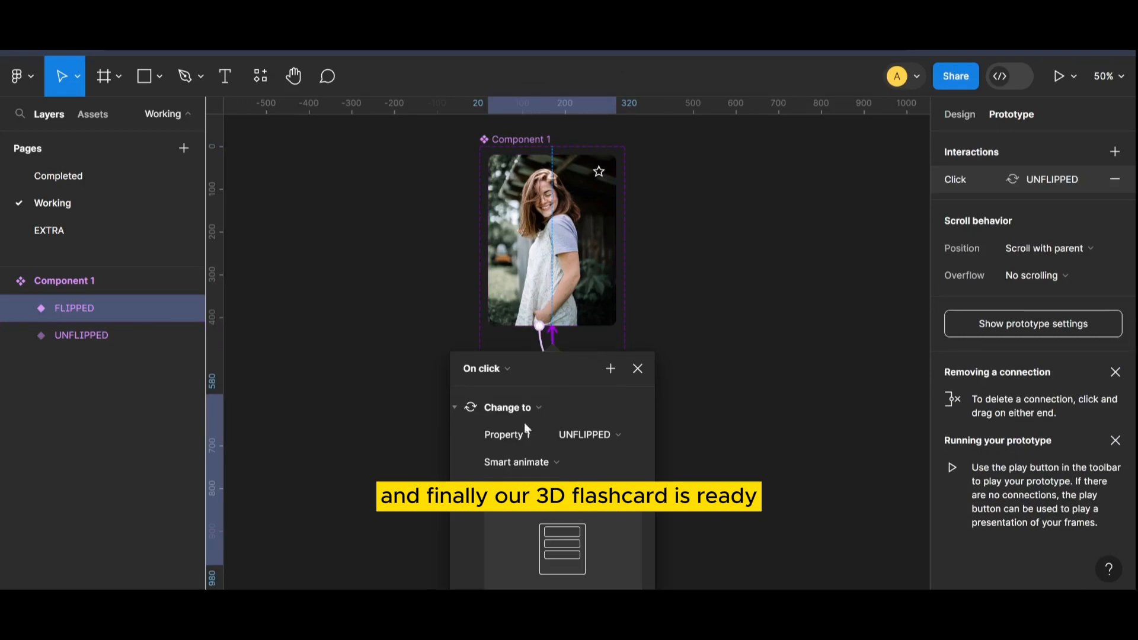
{"action": "left_click_drag", "start_coordinate": [564, 368], "coordinate": [370, 149]}
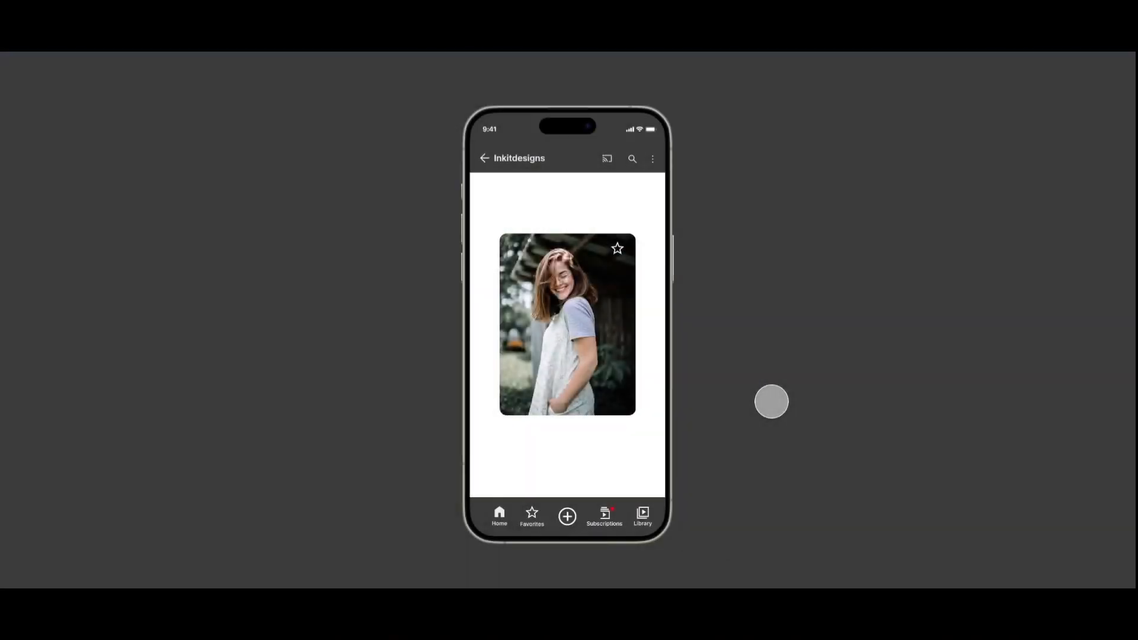
Test the flip interaction on the photo card in the phone prototype preview
{"action": "left_click", "coordinate": [622, 370]}
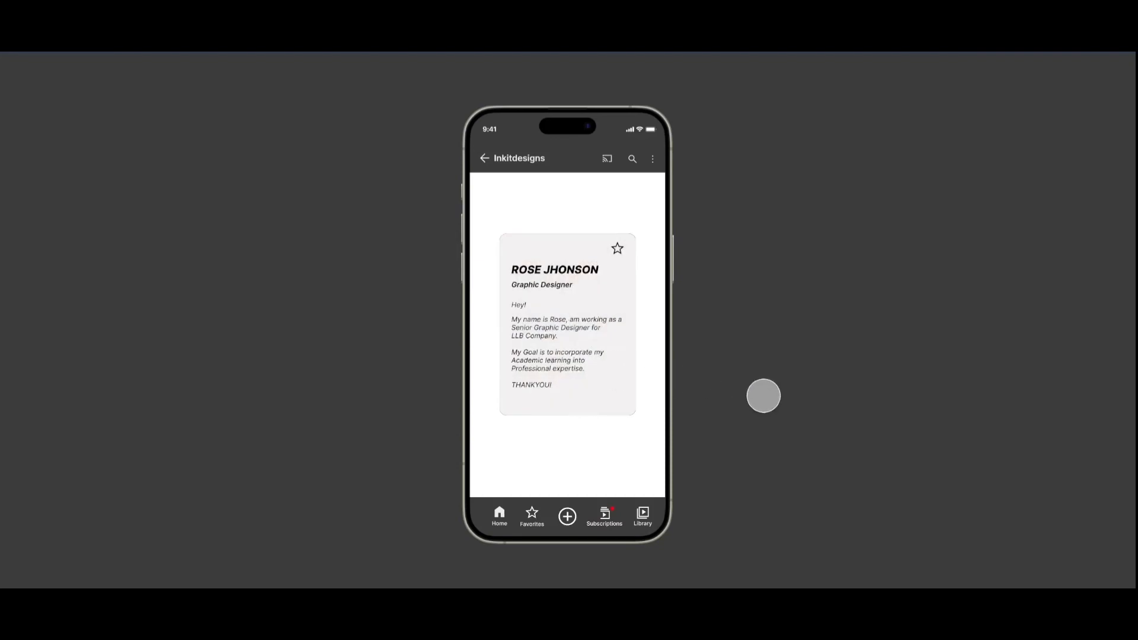